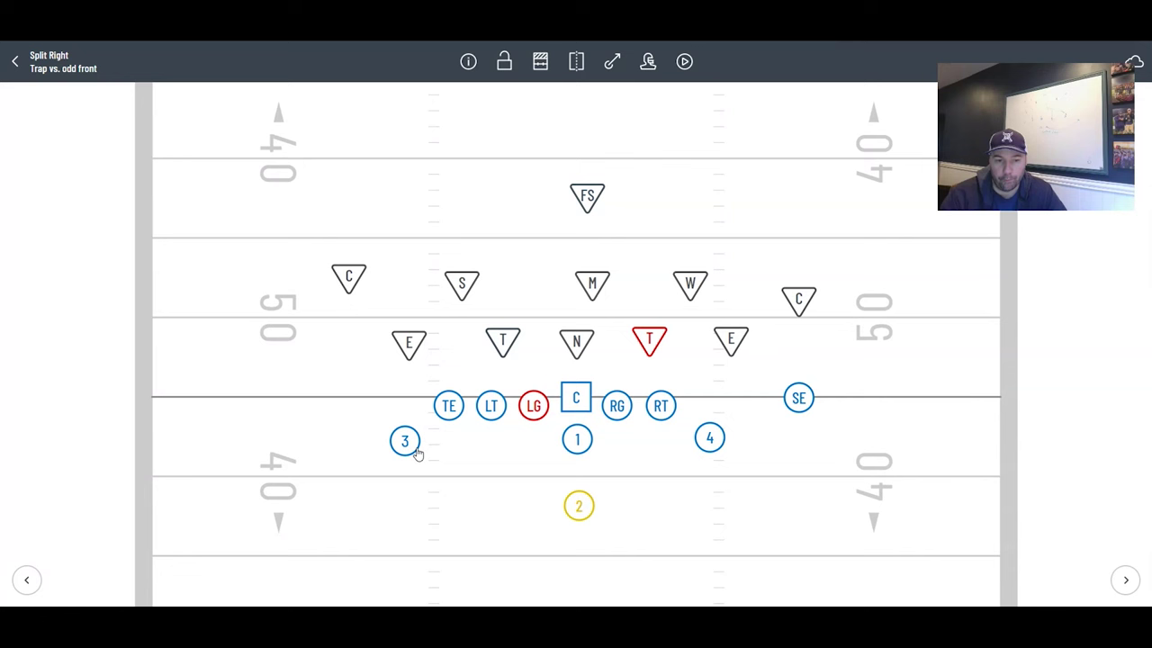
Draw player 3's route as zigzag motion to behind player 2, continued by a straight arrow toward the split end's side.
left_click(413, 447)
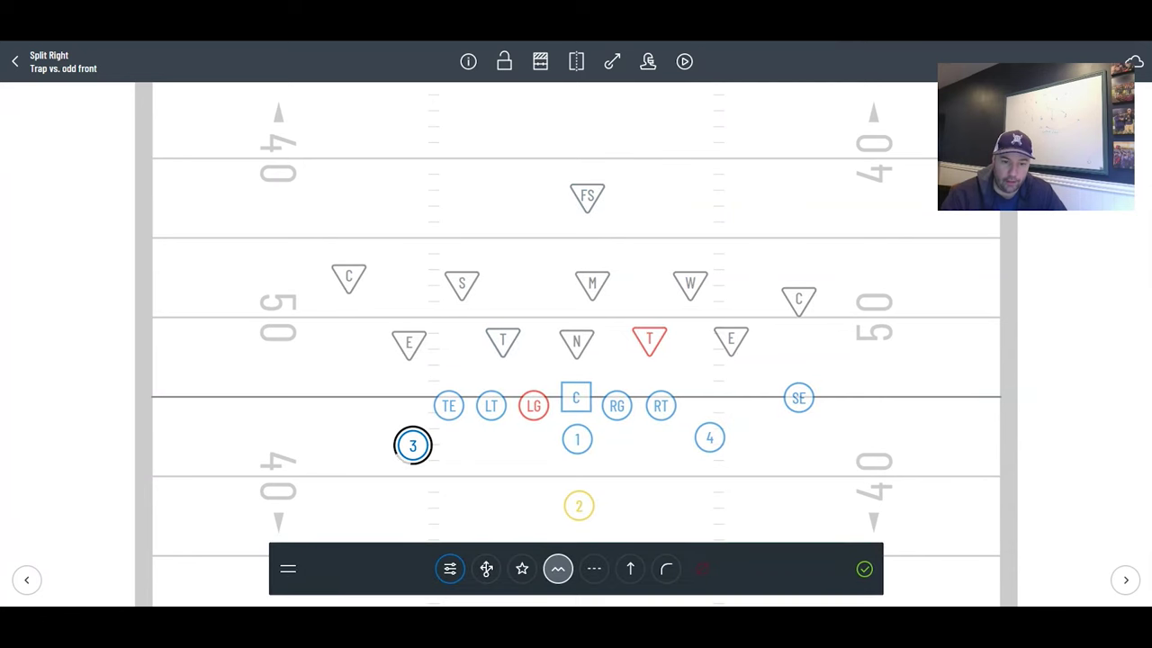
left_click(630, 569)
left_click(581, 535)
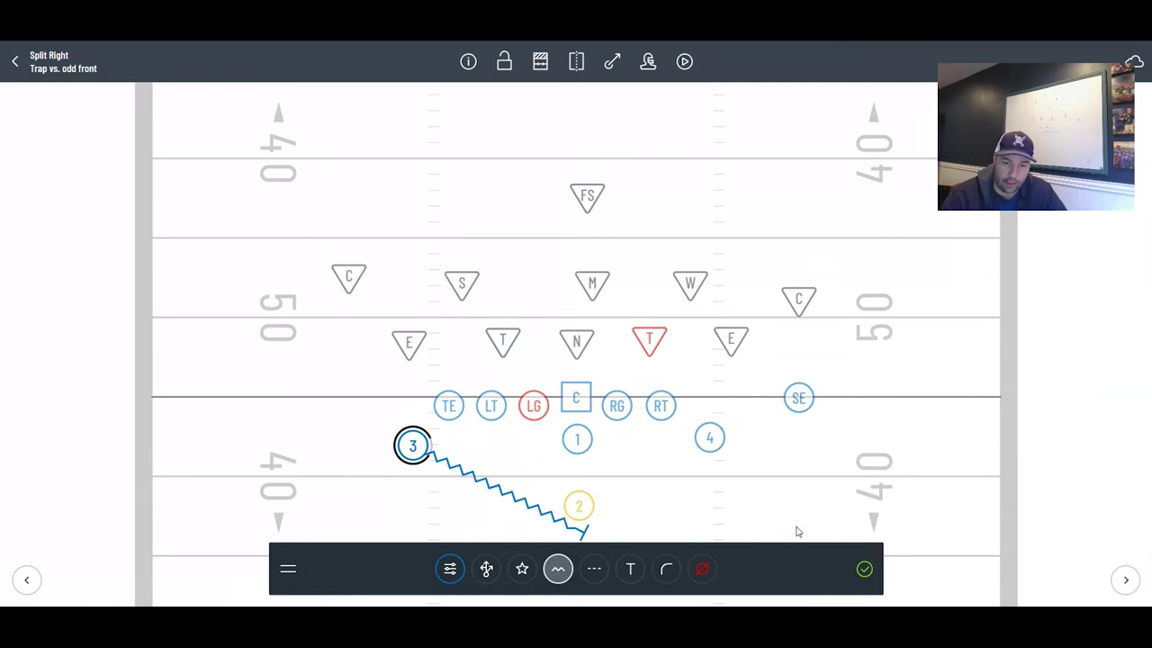
left_click(795, 526)
left_click(633, 569)
left_click(633, 568)
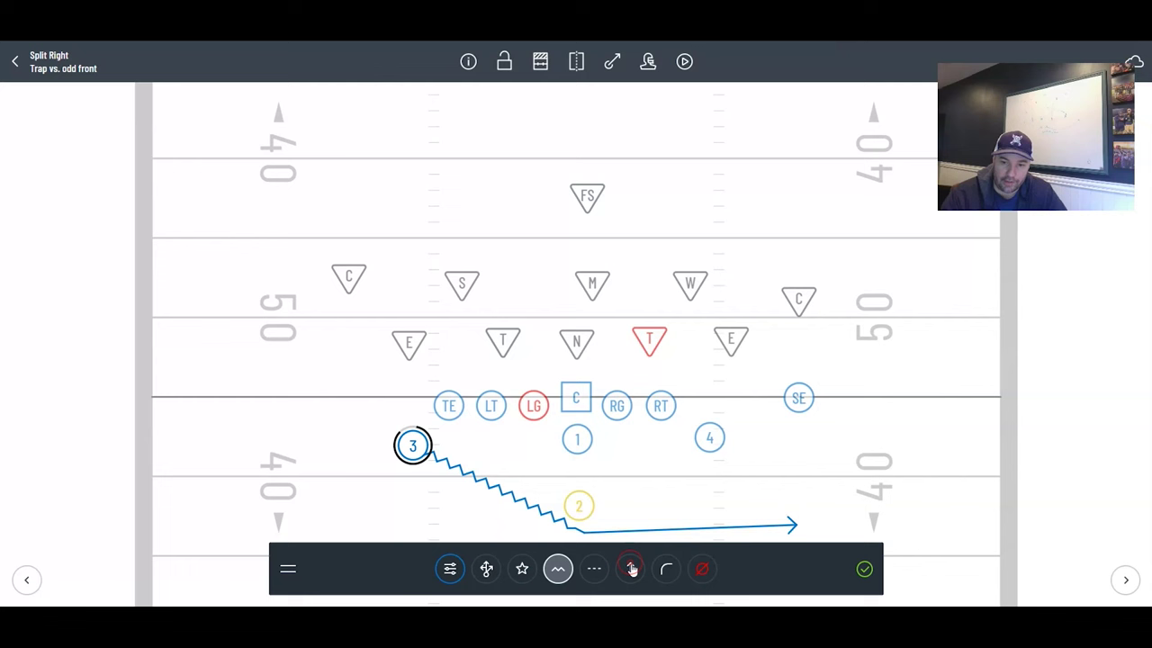
left_click(864, 568)
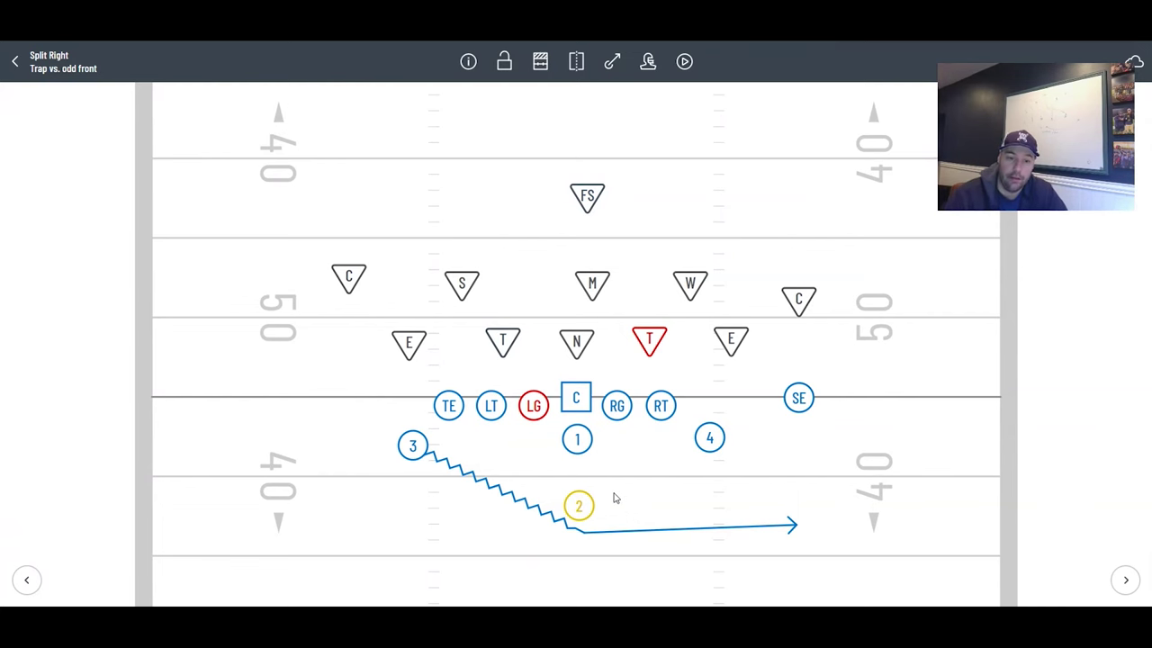
Draw straight blocking lines from the center and the right guard onto the N defender.
left_click(582, 403)
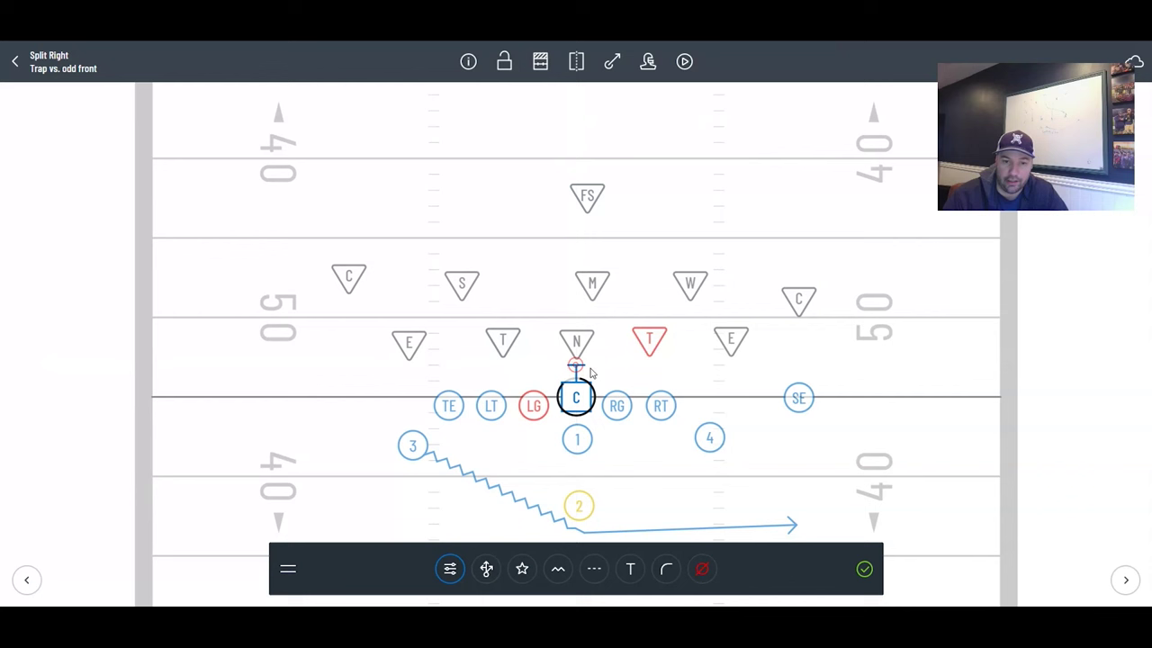
left_click(576, 366)
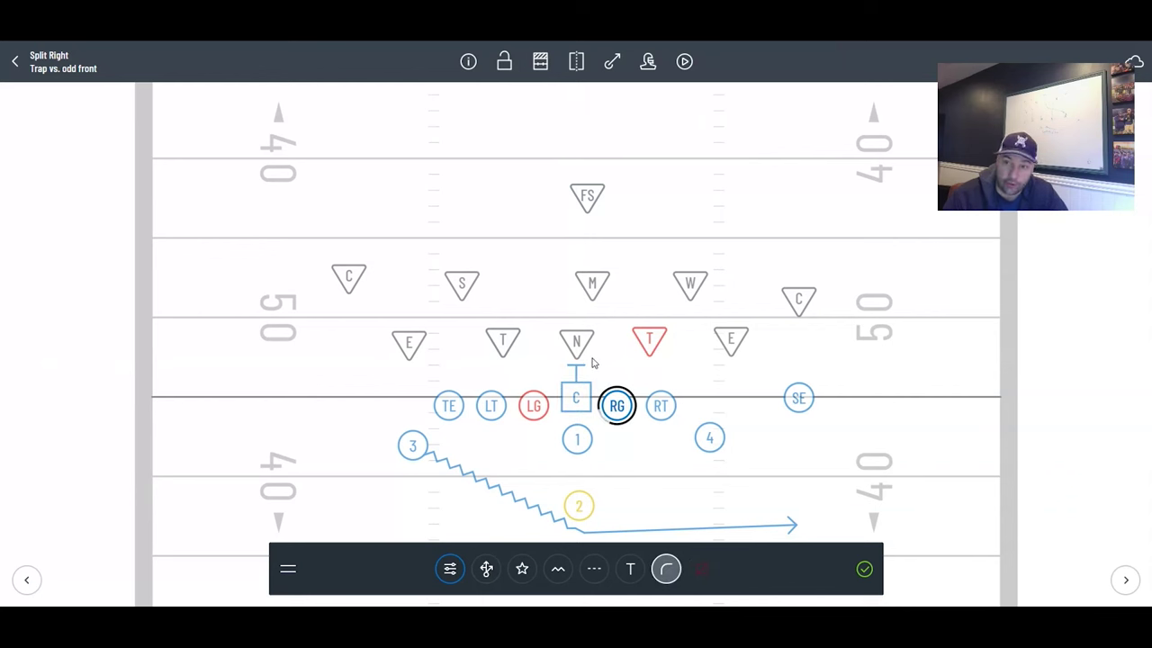
left_click(592, 363)
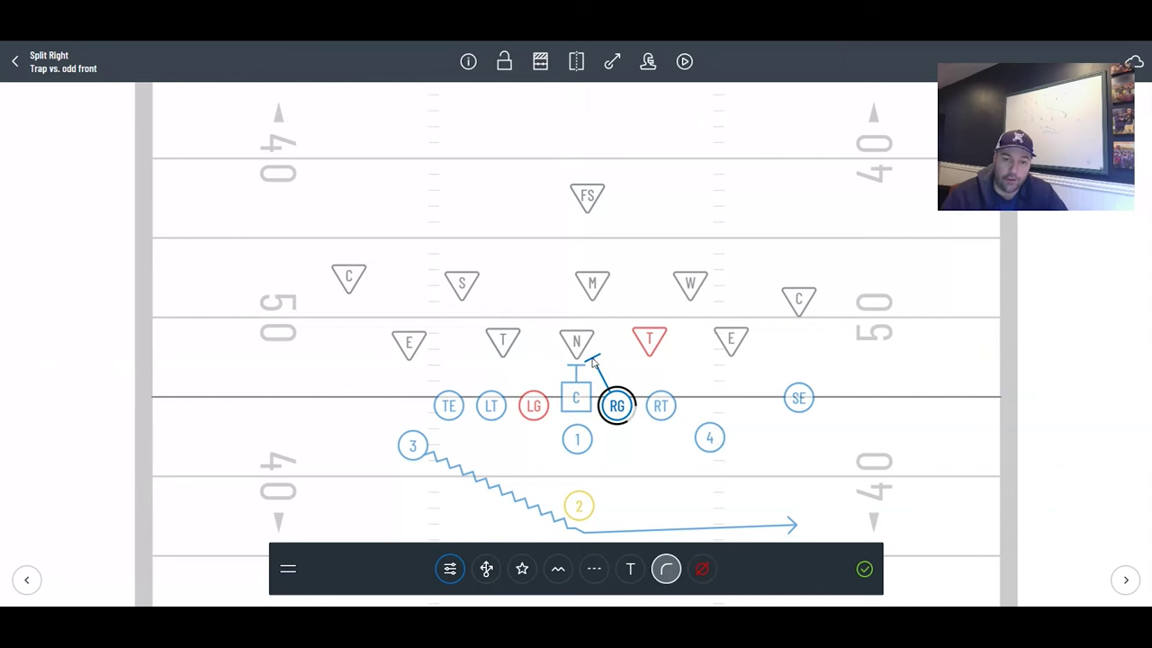
left_click(864, 569)
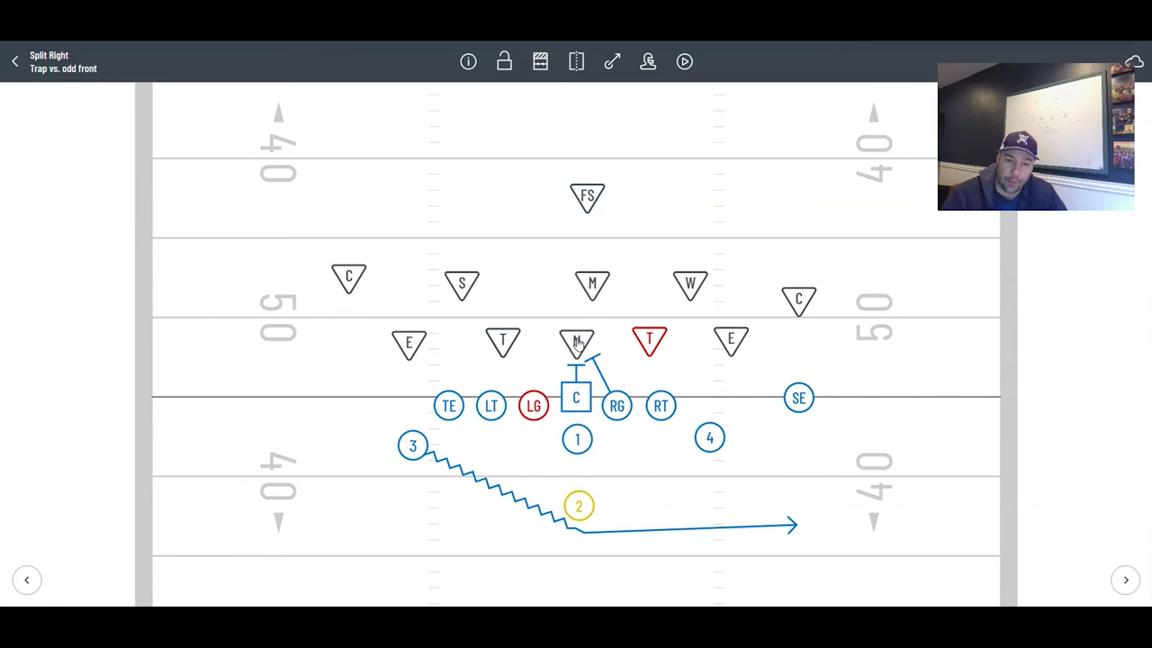
Shift the right guard slightly closer to the center and move it back to its original spot.
left_click_drag(601, 416, 606, 412)
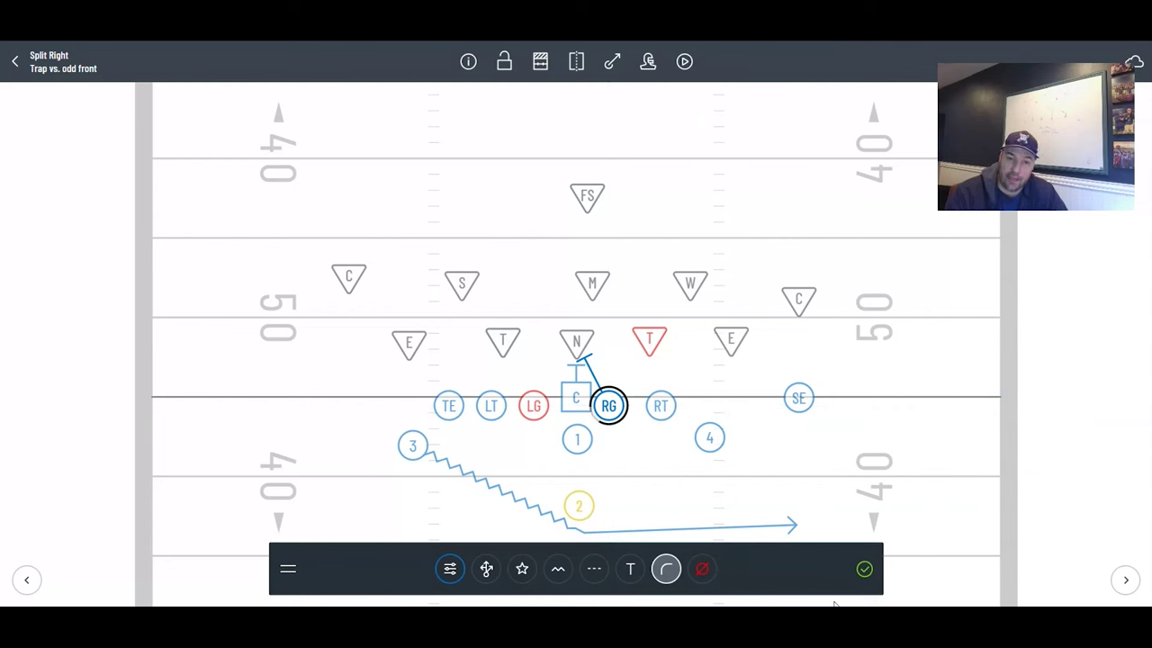
left_click(864, 569)
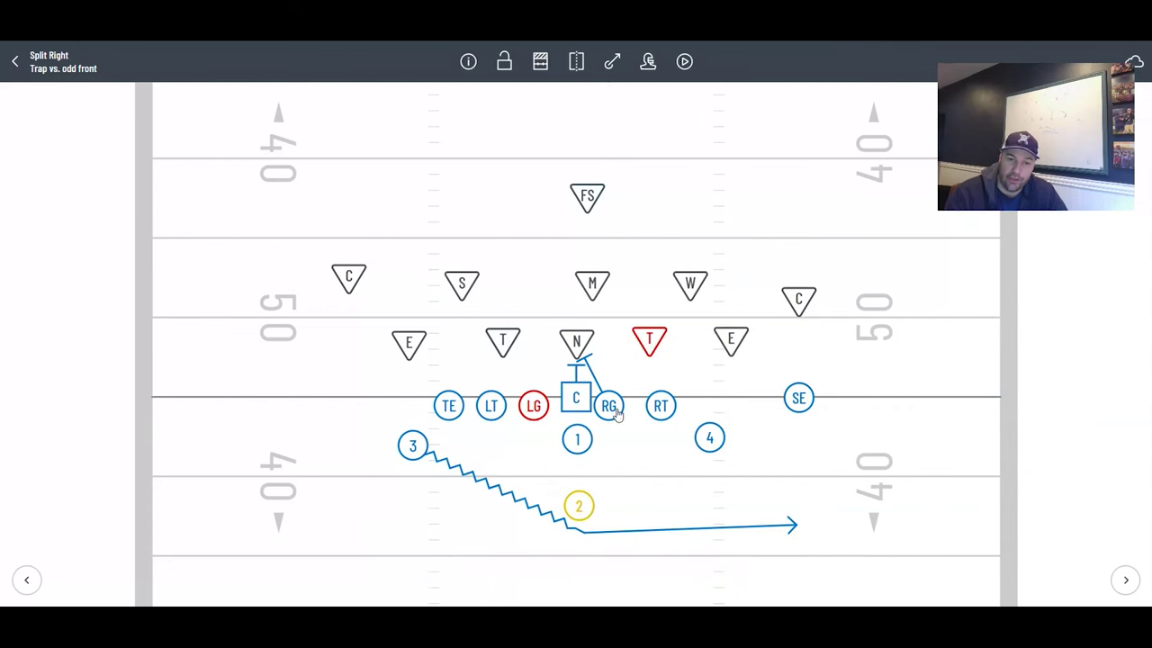
left_click_drag(617, 412, 616, 410)
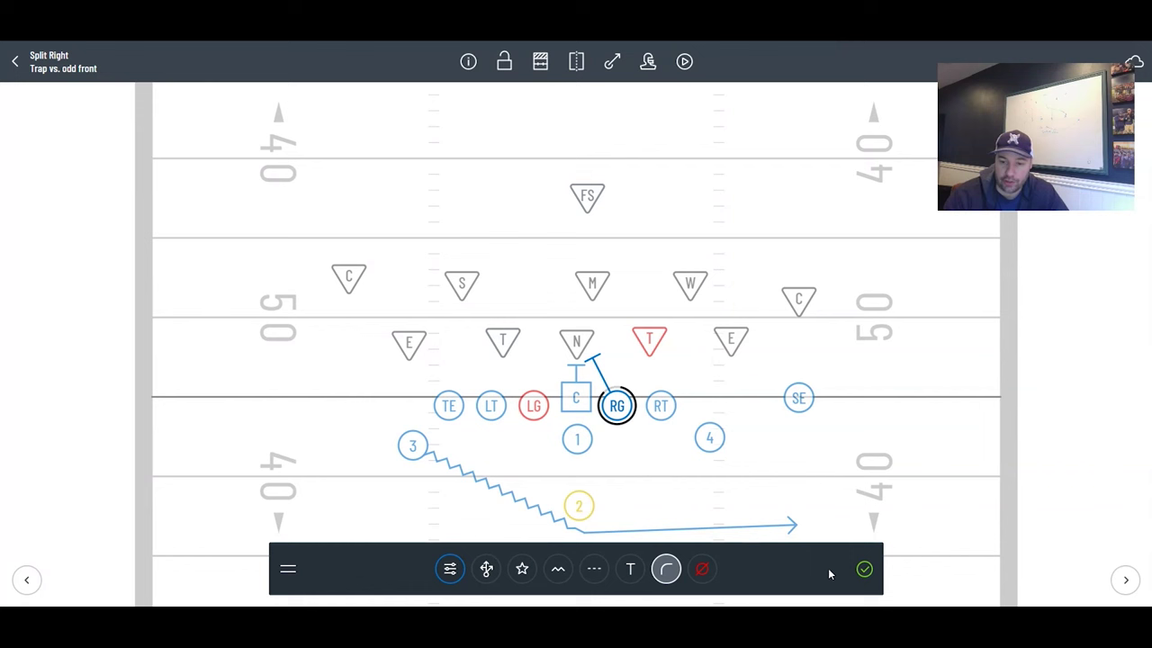
left_click(864, 570)
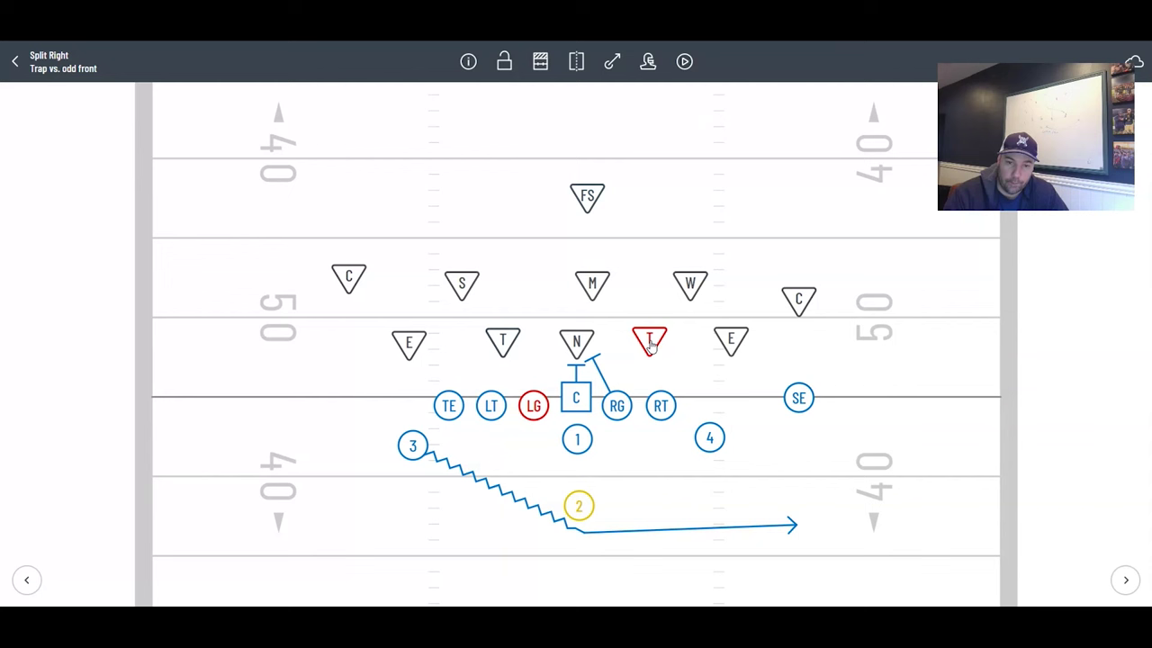
Draw a curved blocking path from the right tackle, inside the red T defender, up to the M linebacker.
left_click(662, 407)
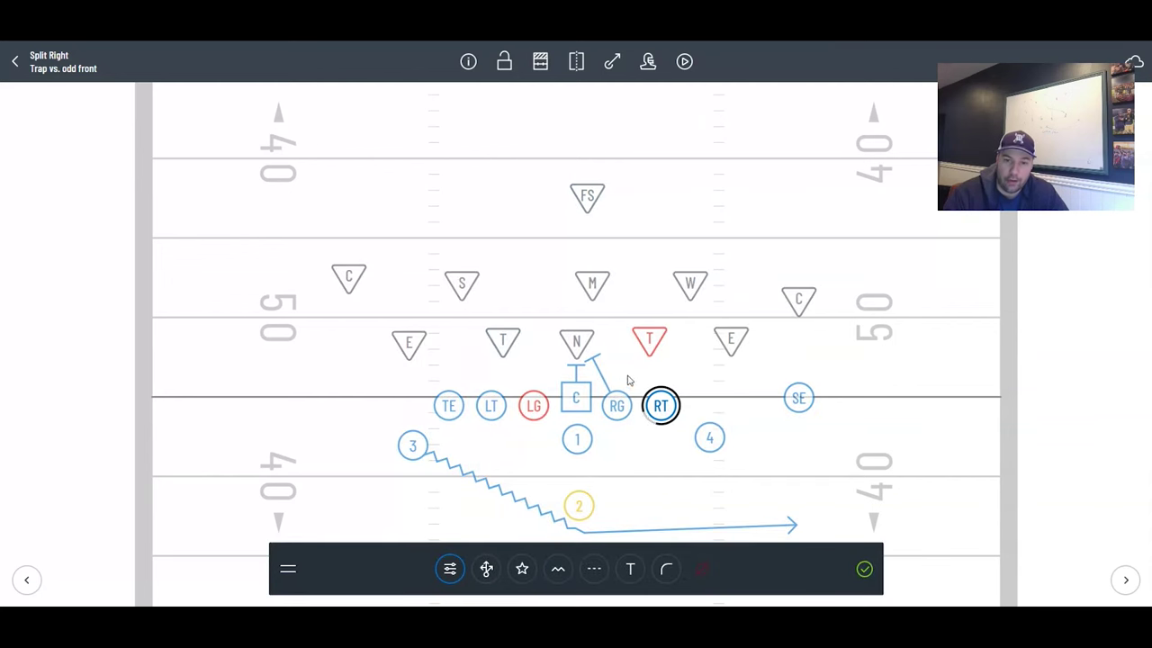
left_click_drag(650, 414, 601, 299)
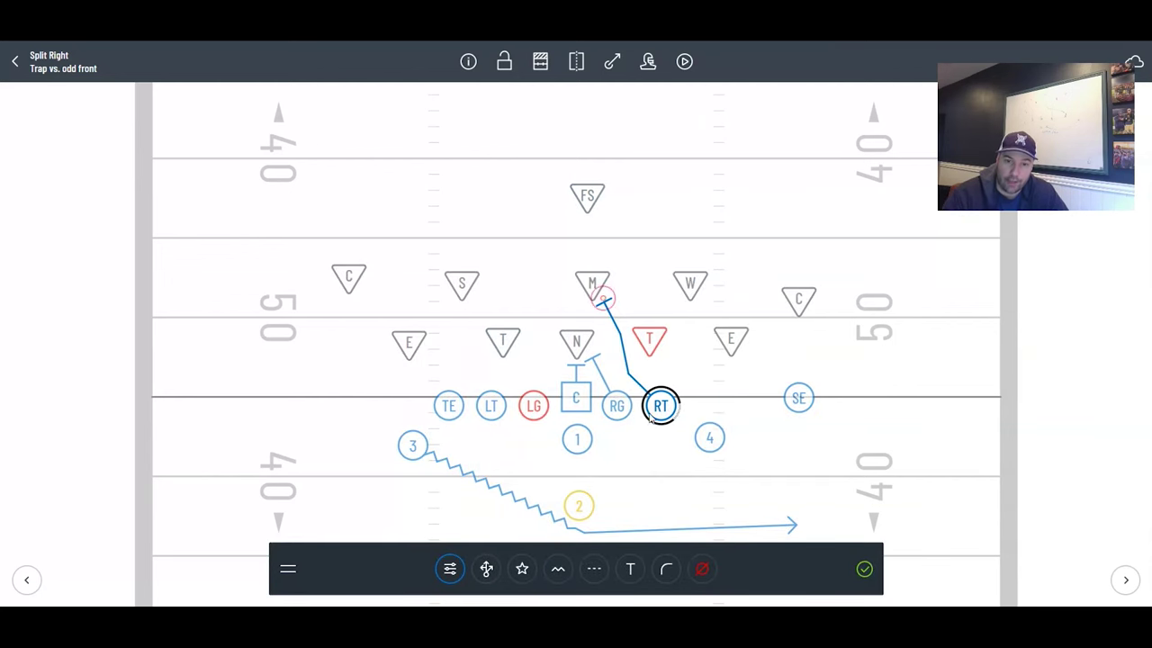
left_click(666, 573)
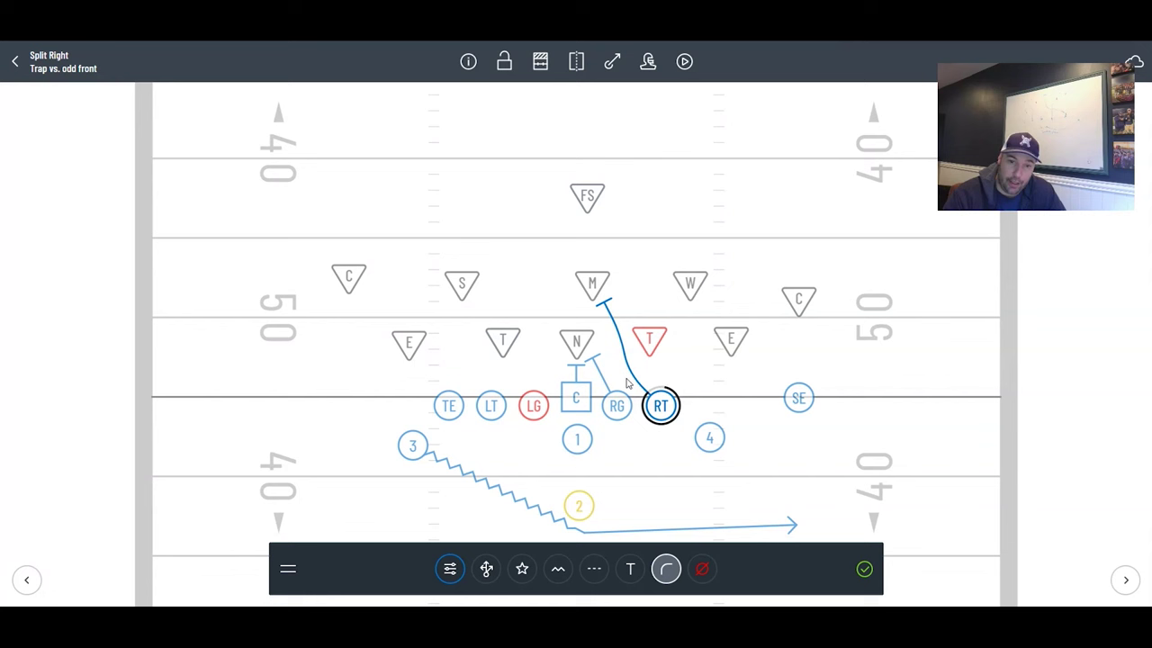
Draw straight blocking lines from player 4 to the W linebacker and from the split end to the cornerback in front.
left_click(710, 436)
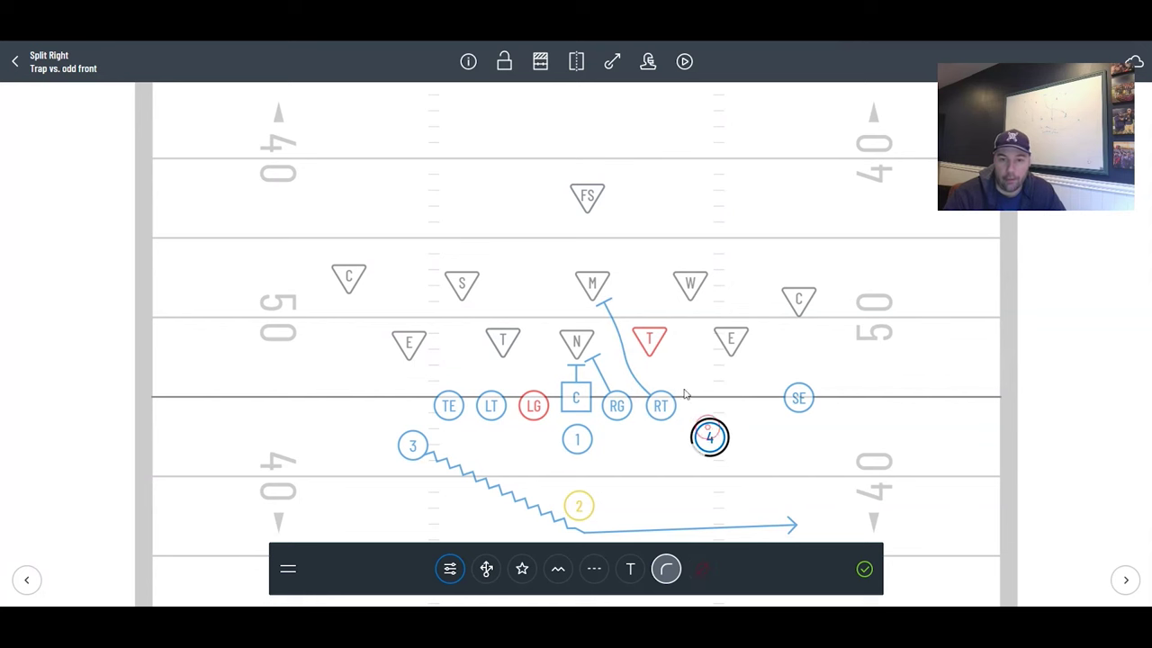
left_click(684, 309)
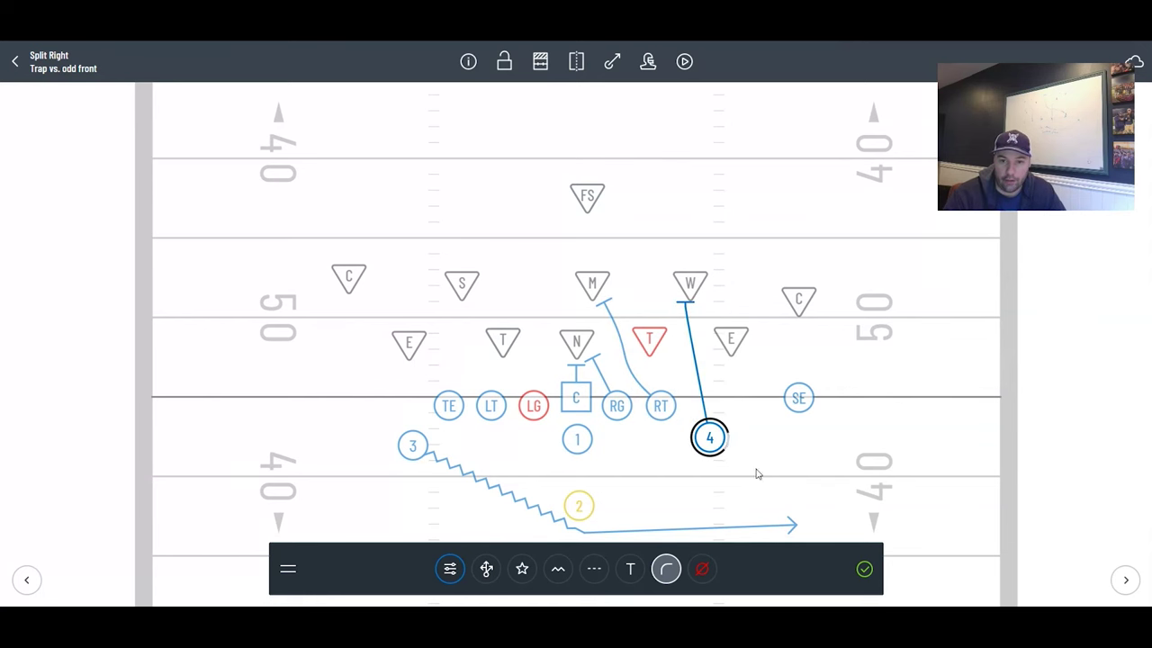
left_click(862, 570)
left_click(799, 398)
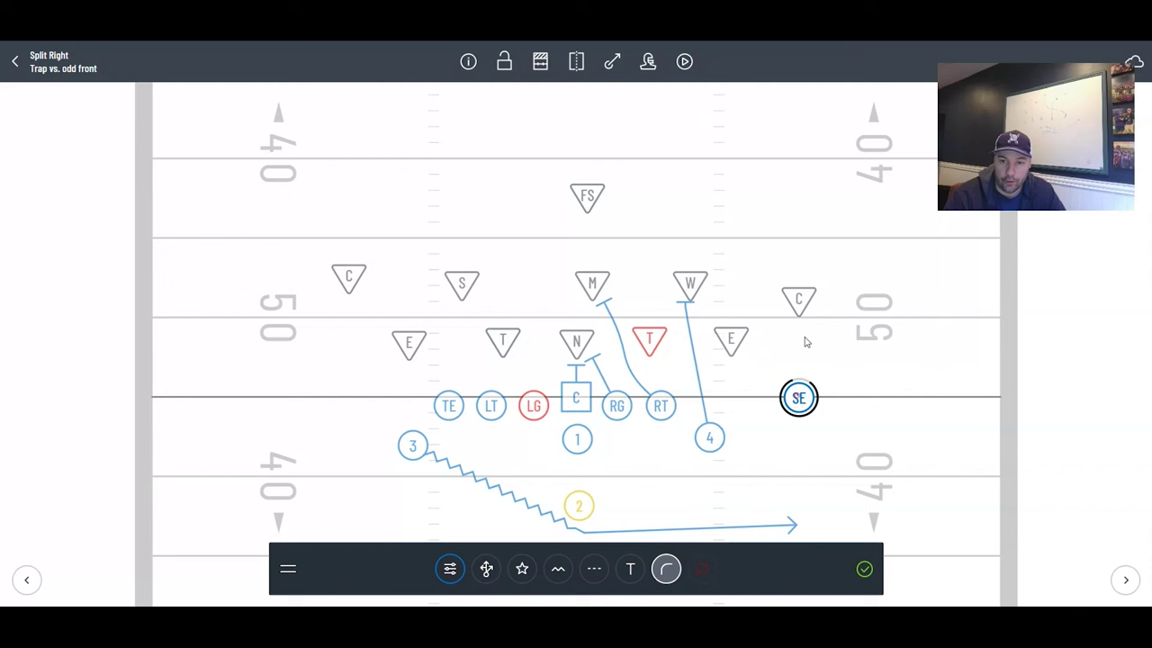
left_click(799, 317)
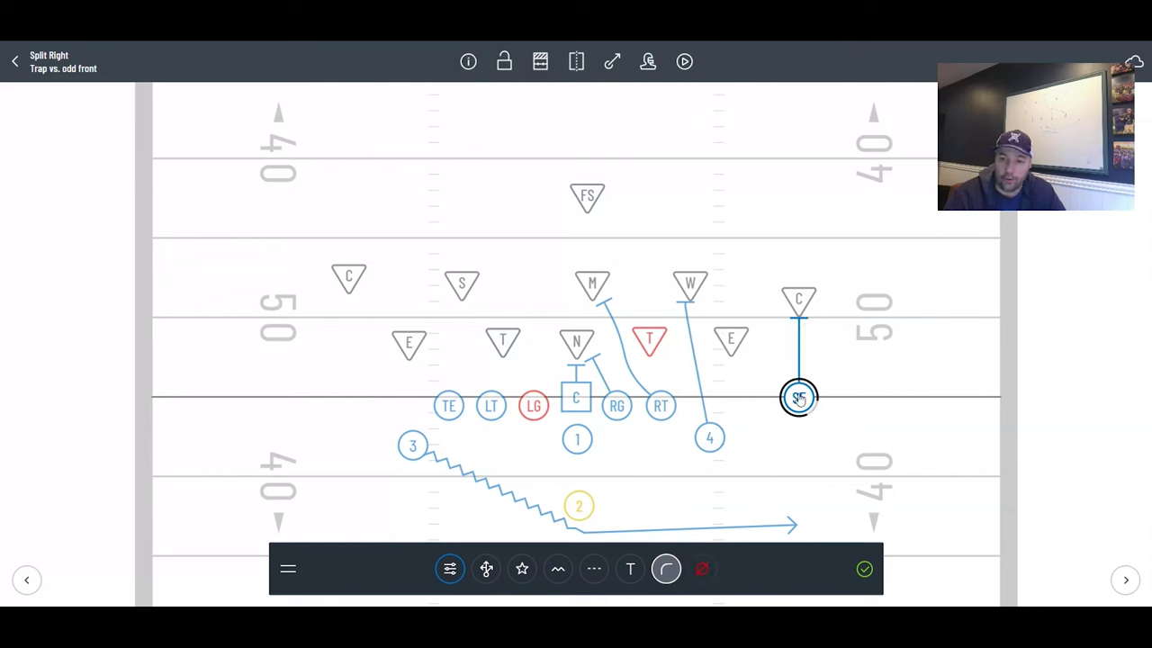
left_click(864, 569)
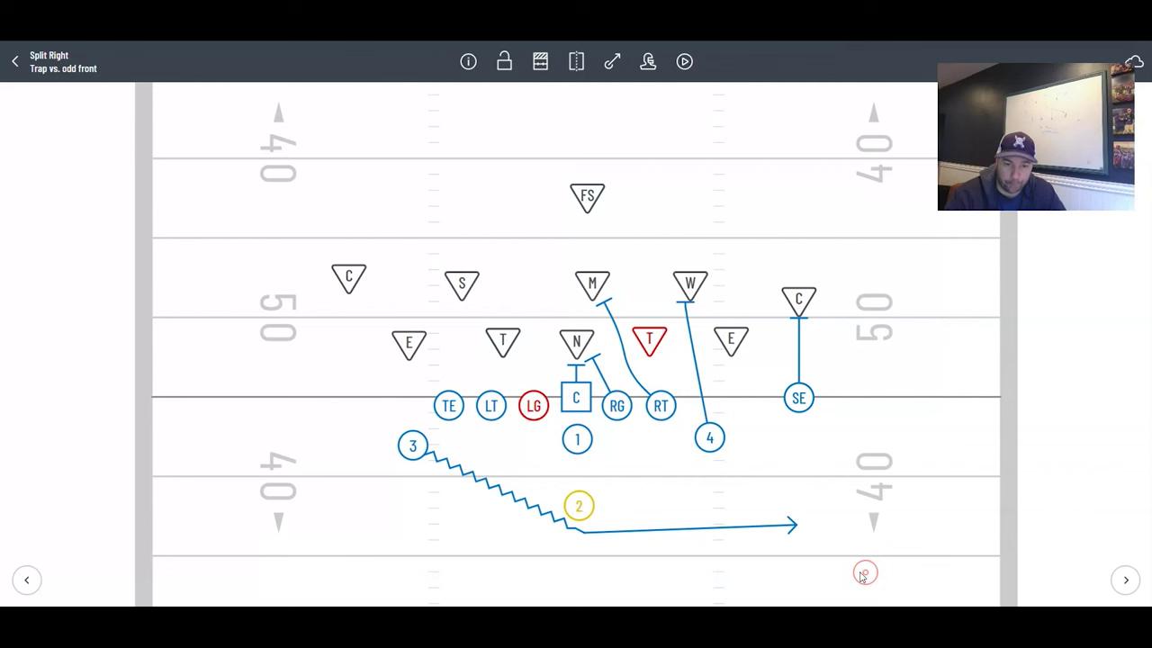
Draw a curved trap block from the left guard across the center to the red T defender.
left_click(533, 405)
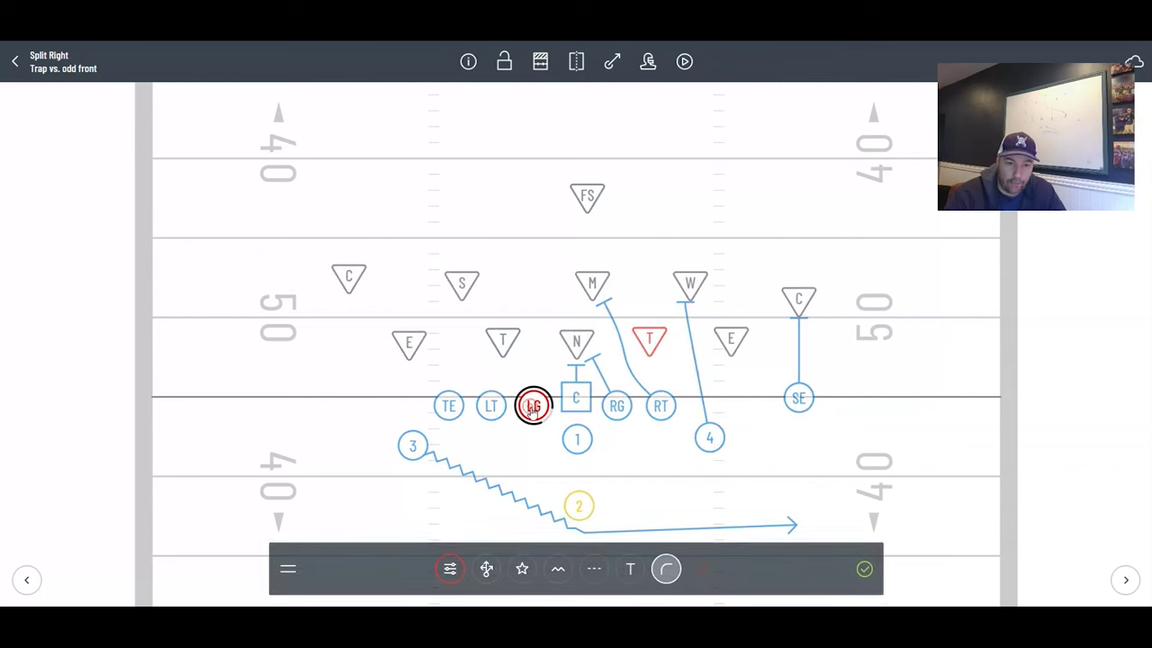
left_click(639, 350)
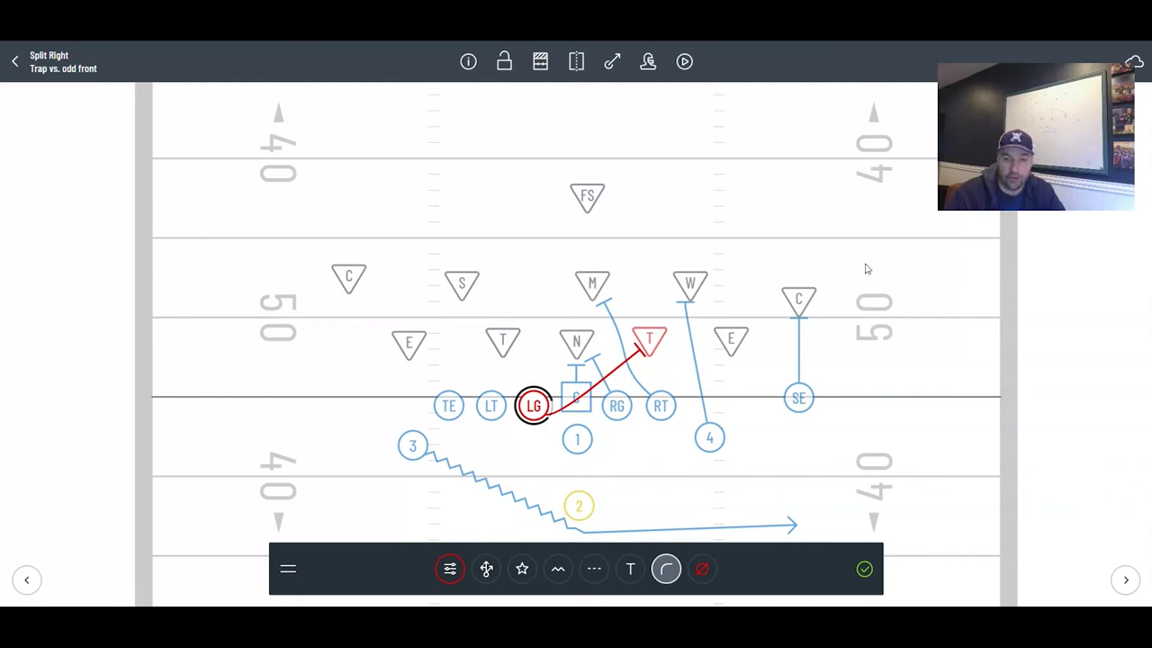
left_click(732, 351)
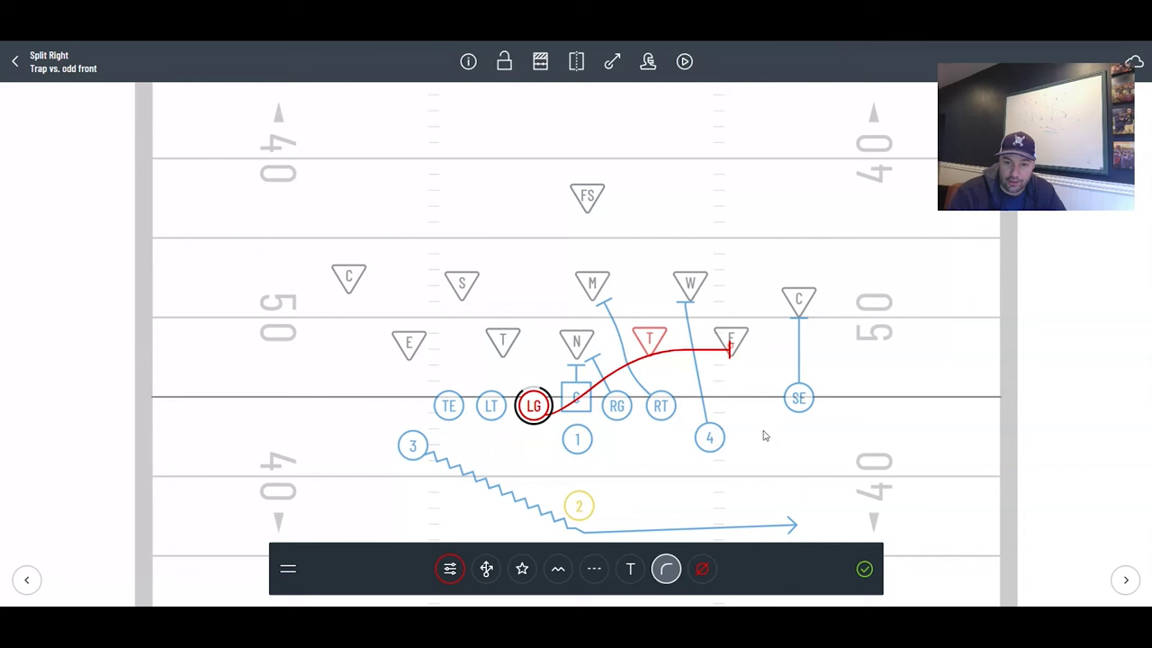
Draw an arrow from the E defender on the split end's side across the line of scrimmage into the backfield.
left_click(731, 342)
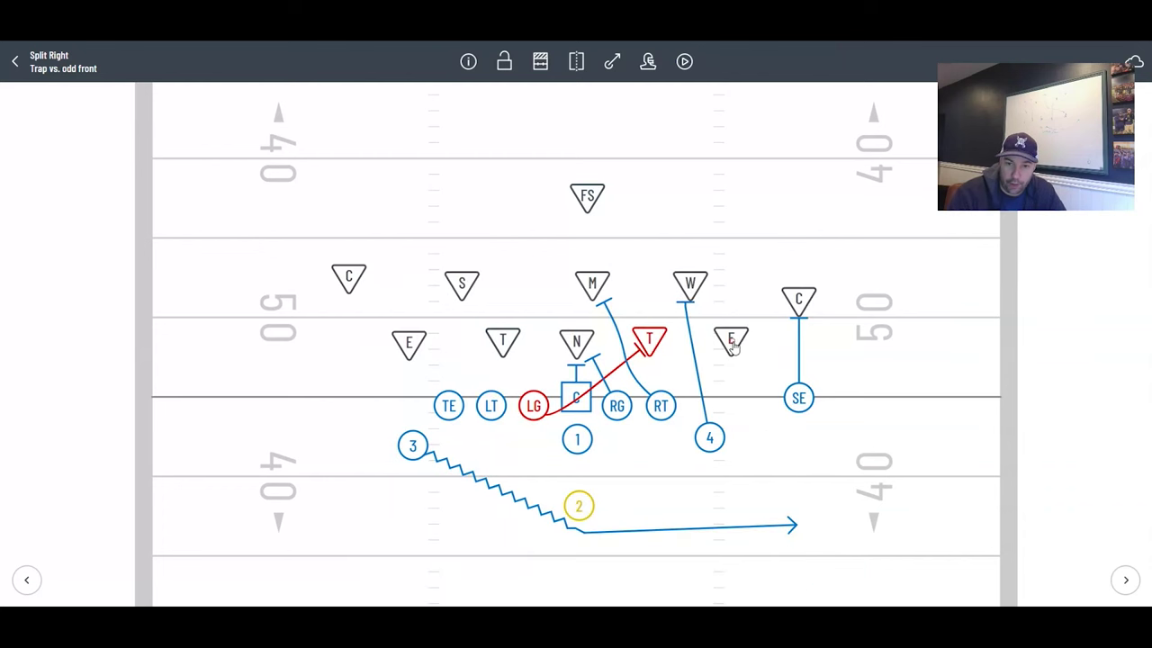
left_click(740, 412)
left_click(864, 569)
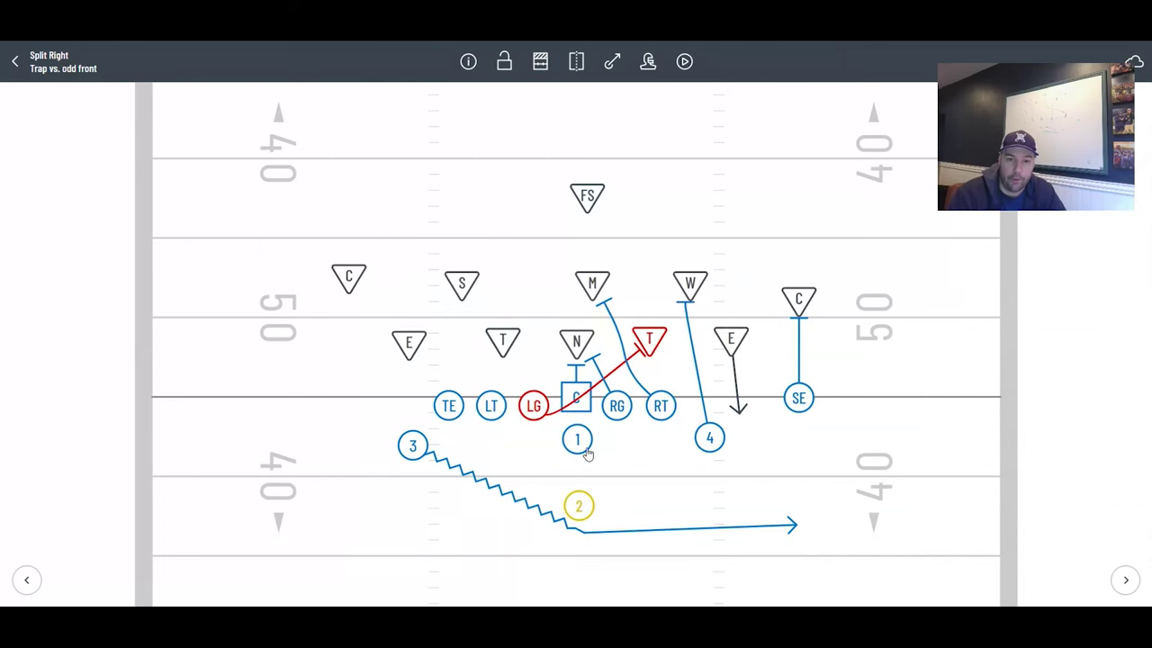
Draw curved blocks from the left tackle to the black T defender and from the tight end to S, discarding the tight end's first short path.
left_click(492, 409)
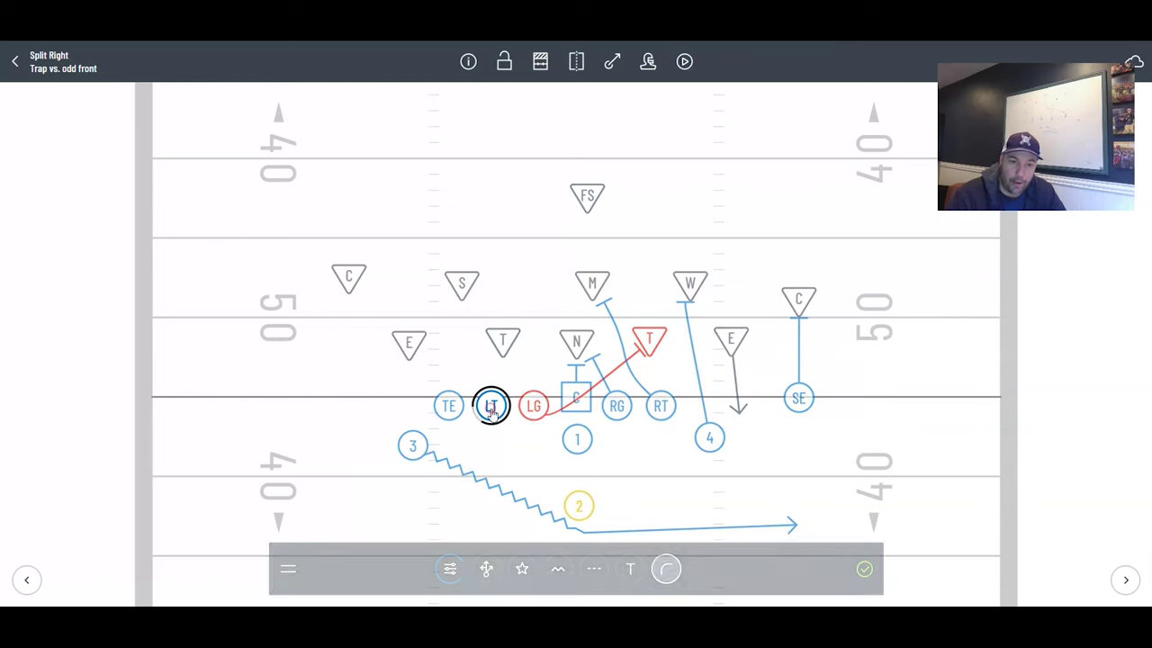
left_click(528, 360)
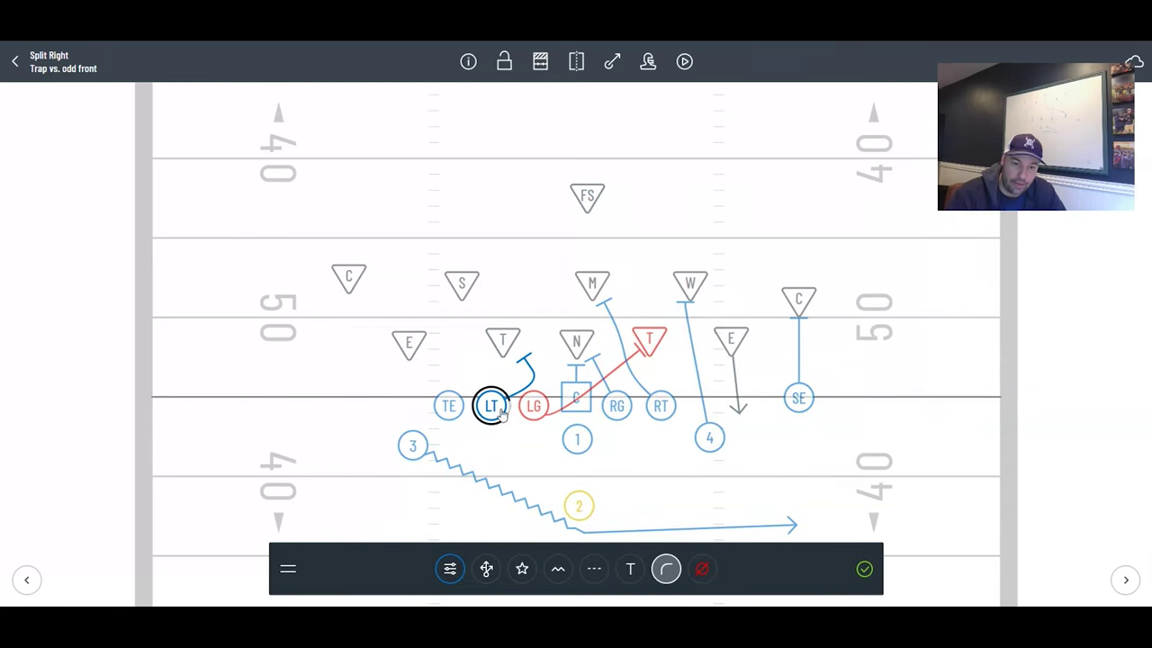
left_click(448, 406)
left_click(483, 380)
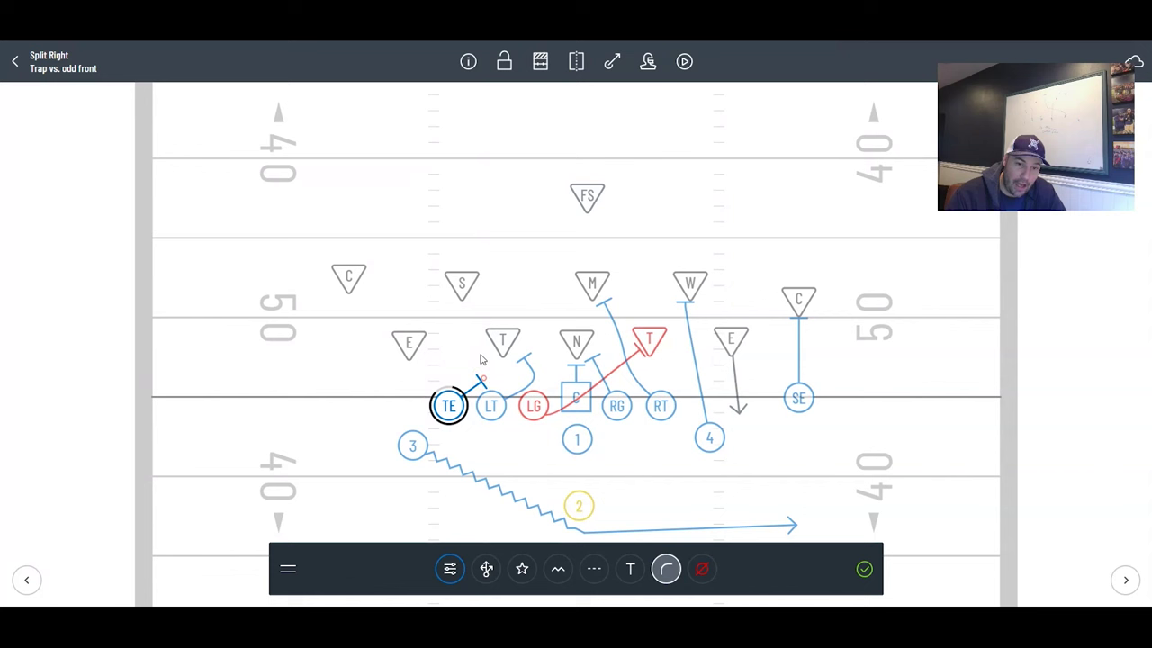
left_click(473, 351)
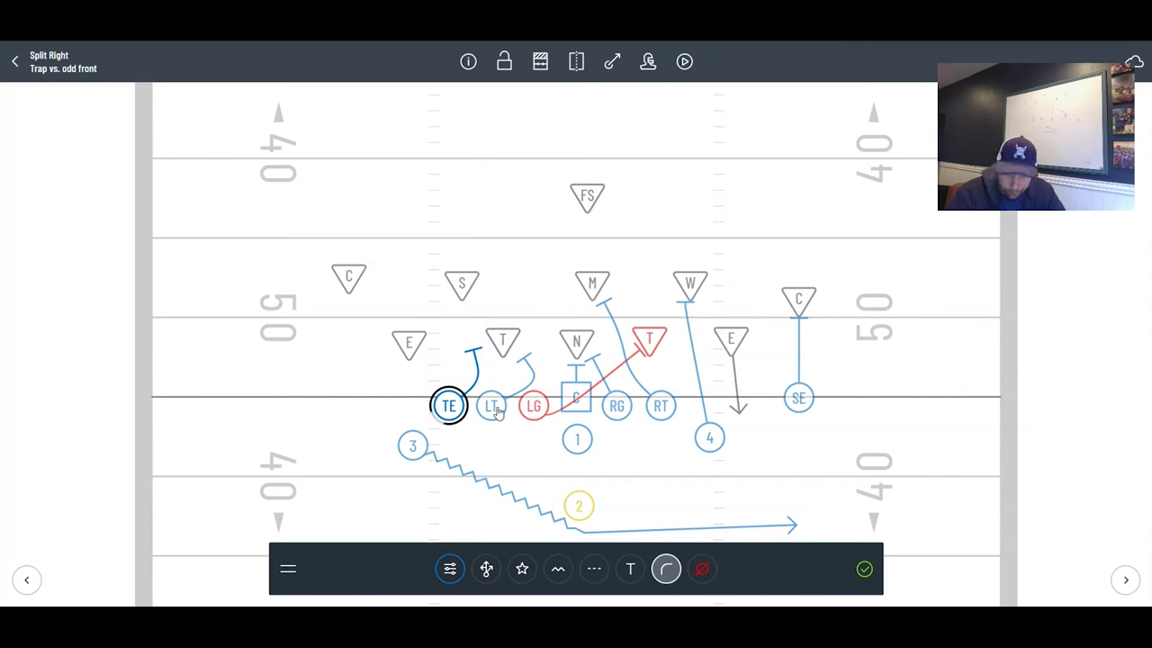
left_click(705, 569)
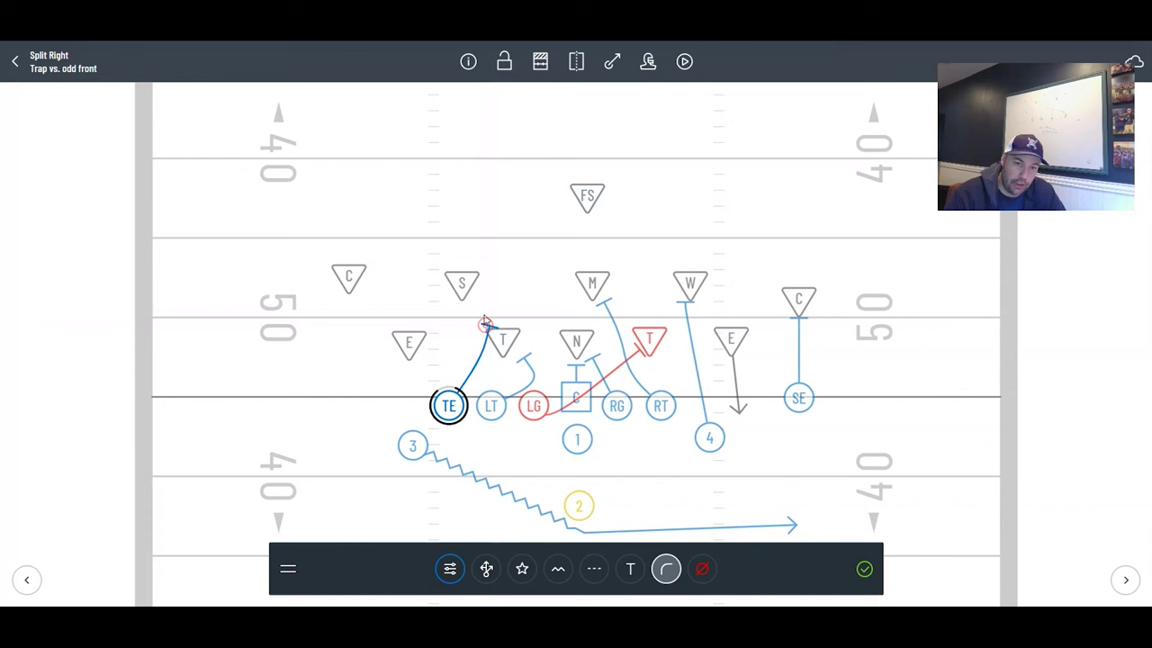
left_click(474, 291)
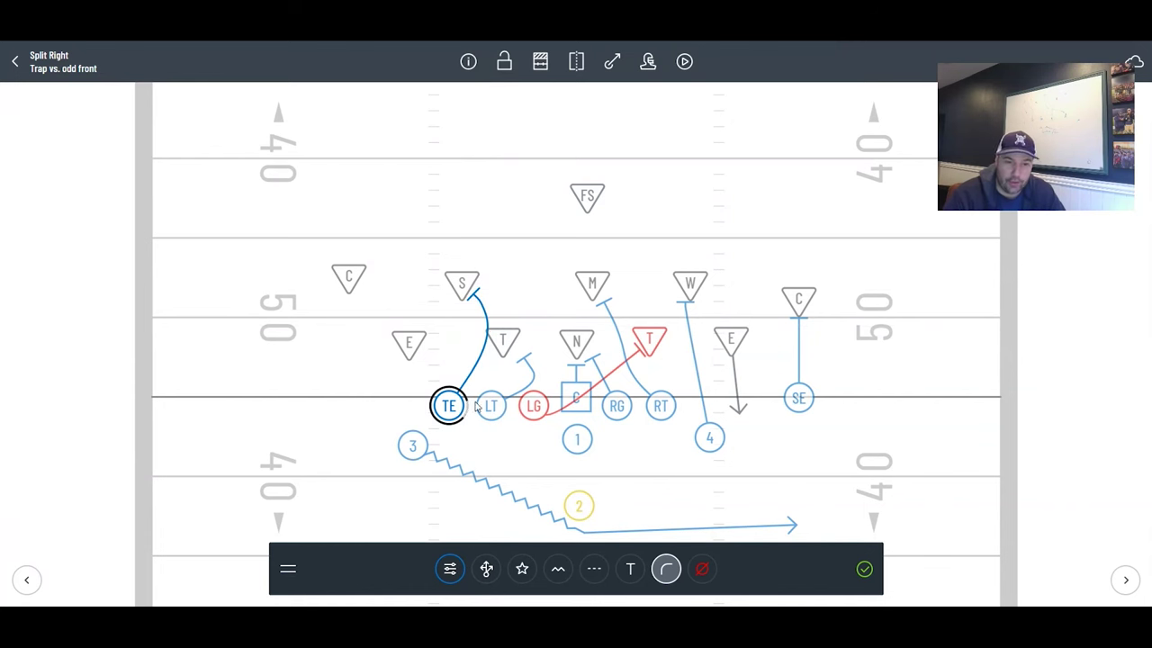
Draw player 2's curved run path past the center, between the M and W linebackers, ending in an arrow upfield.
left_click(578, 506)
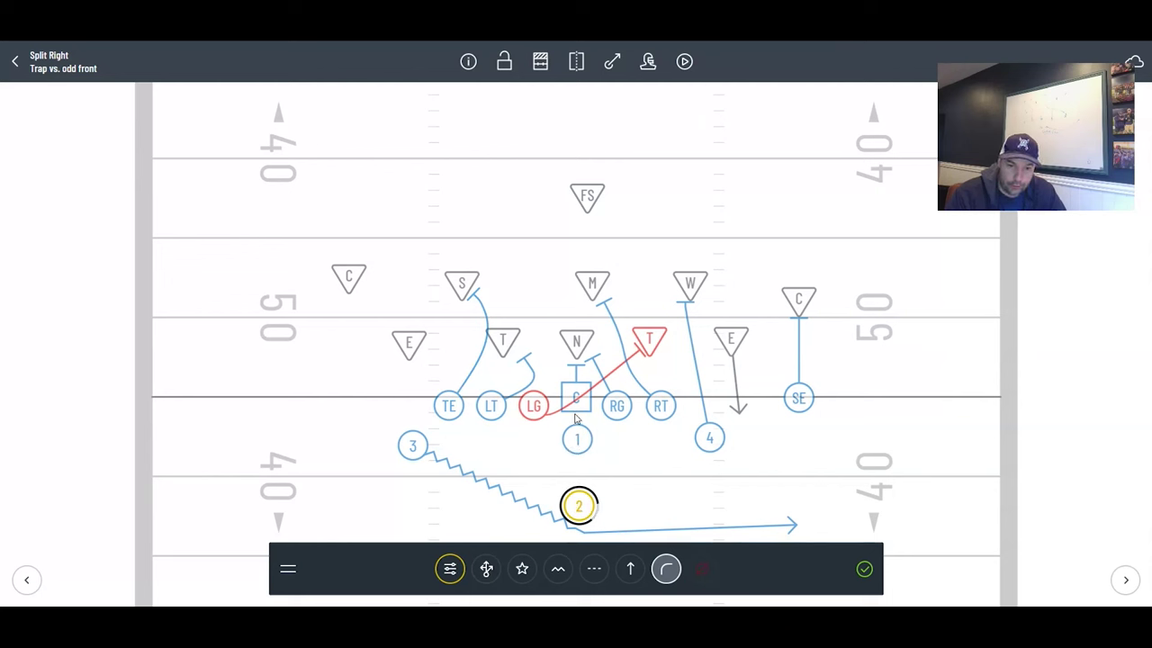
mouse_move(578, 493)
left_mouse_down()
mouse_move(579, 423)
mouse_move(633, 306)
left_mouse_up()
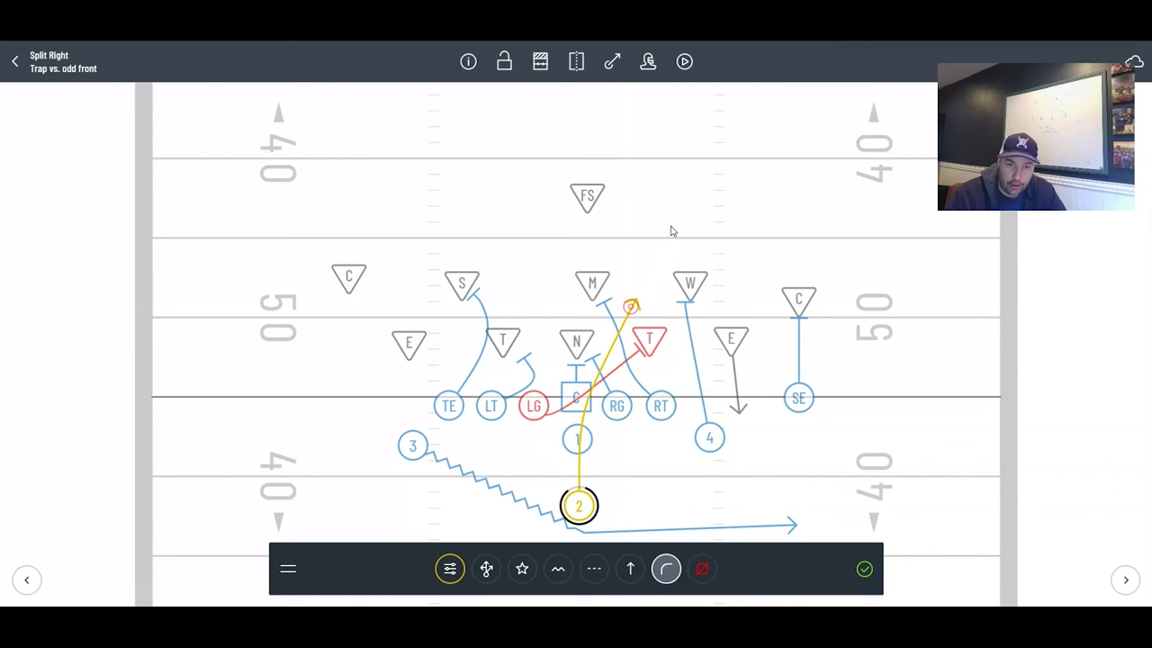
left_click_drag(670, 231, 668, 209)
left_click(640, 490)
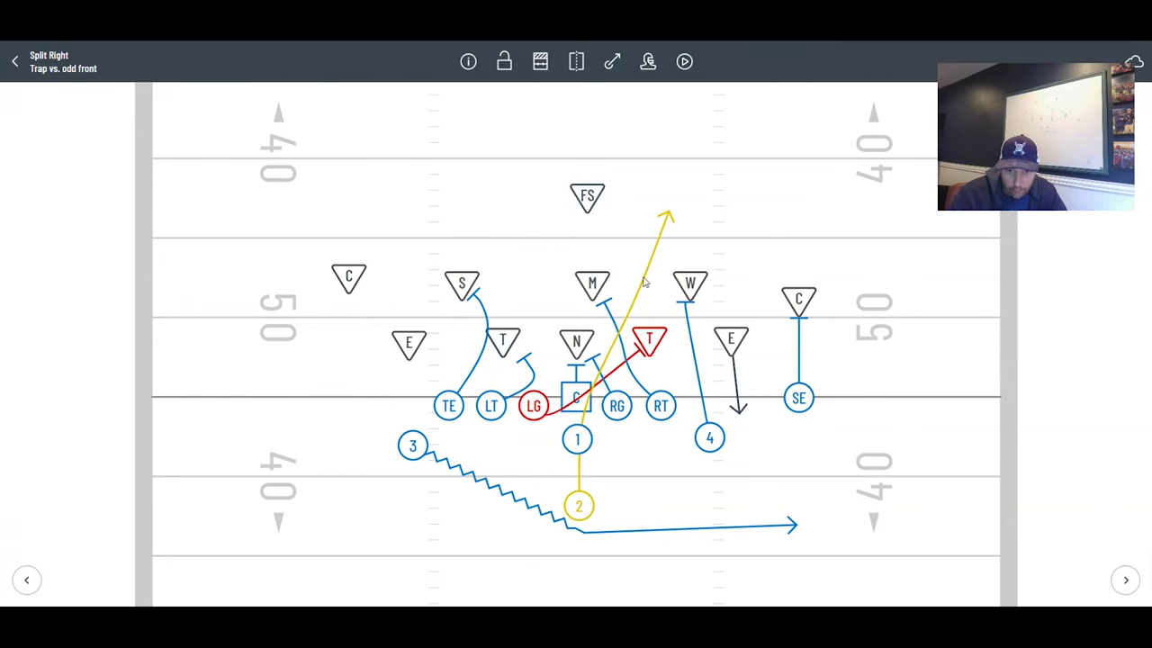
Draw player 1's short curved pivot path that loops back behind him, ending in an arrow toward player 2.
left_click(581, 442)
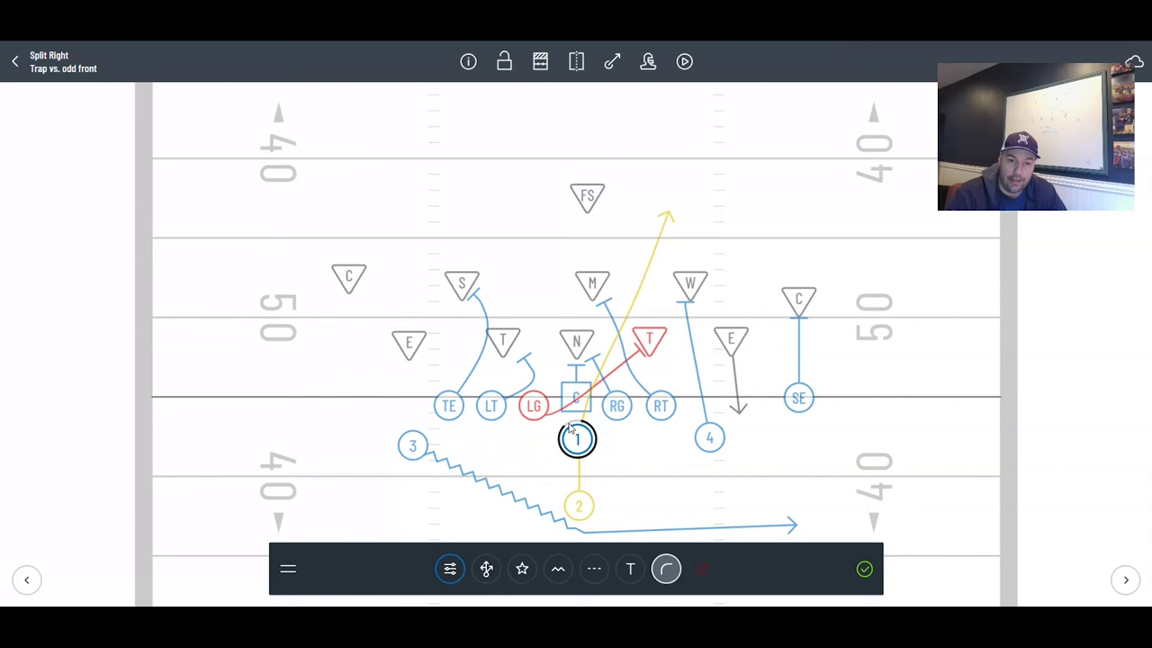
mouse_move(576, 445)
left_mouse_down()
mouse_move(610, 439)
mouse_move(578, 461)
left_mouse_up()
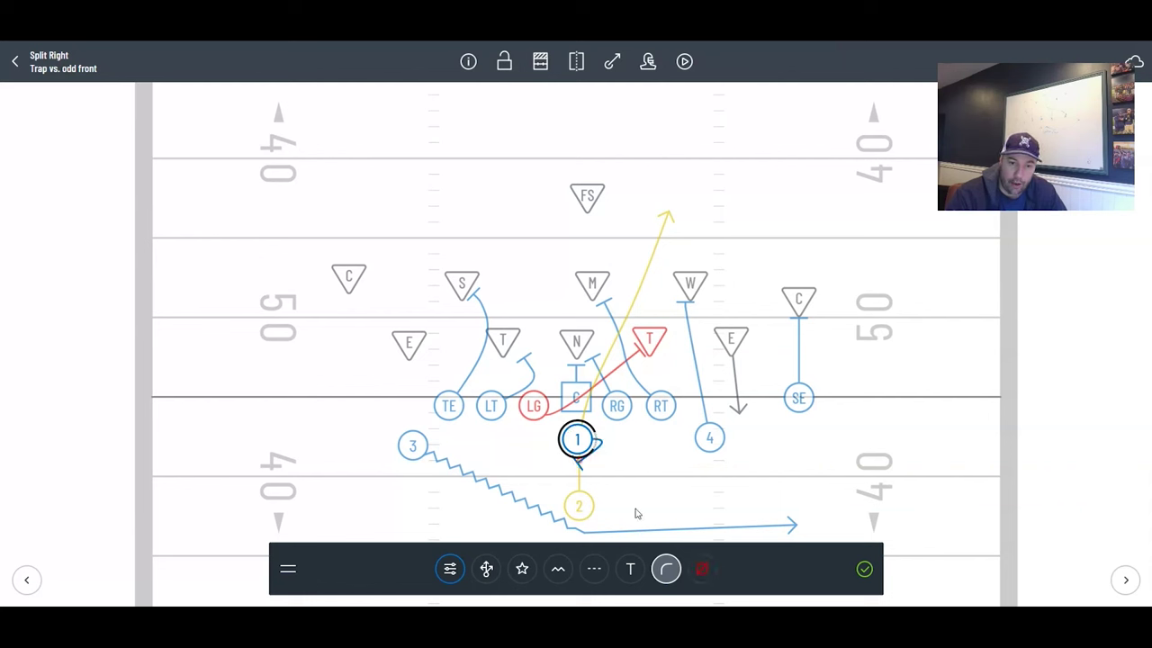
left_click(633, 572)
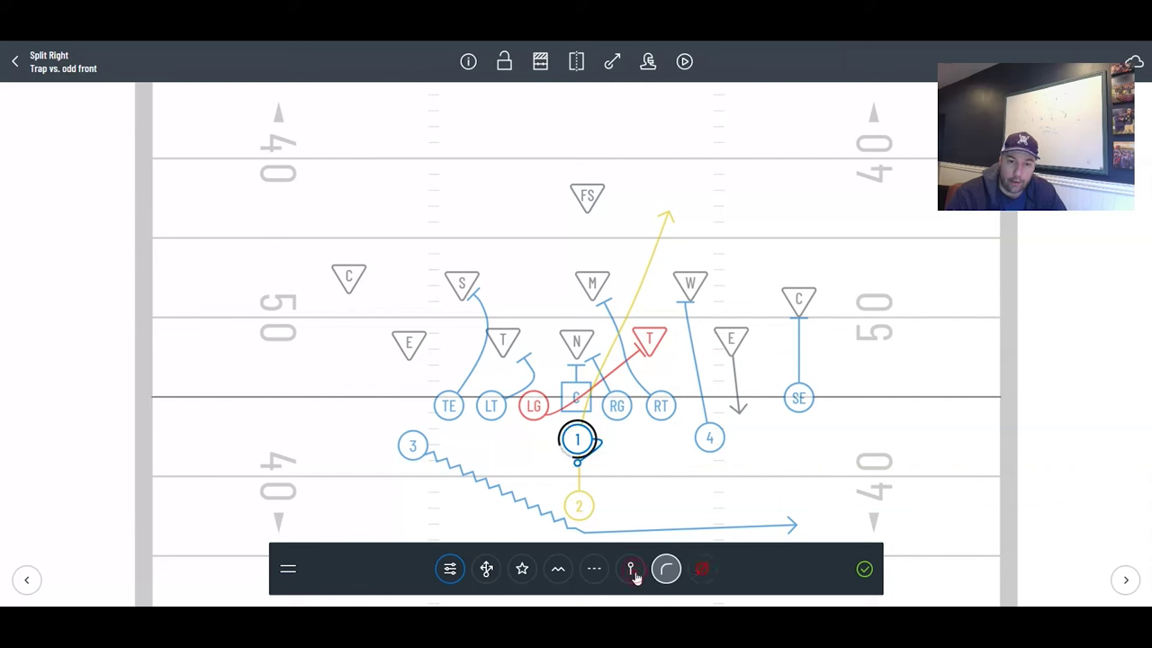
left_click(863, 569)
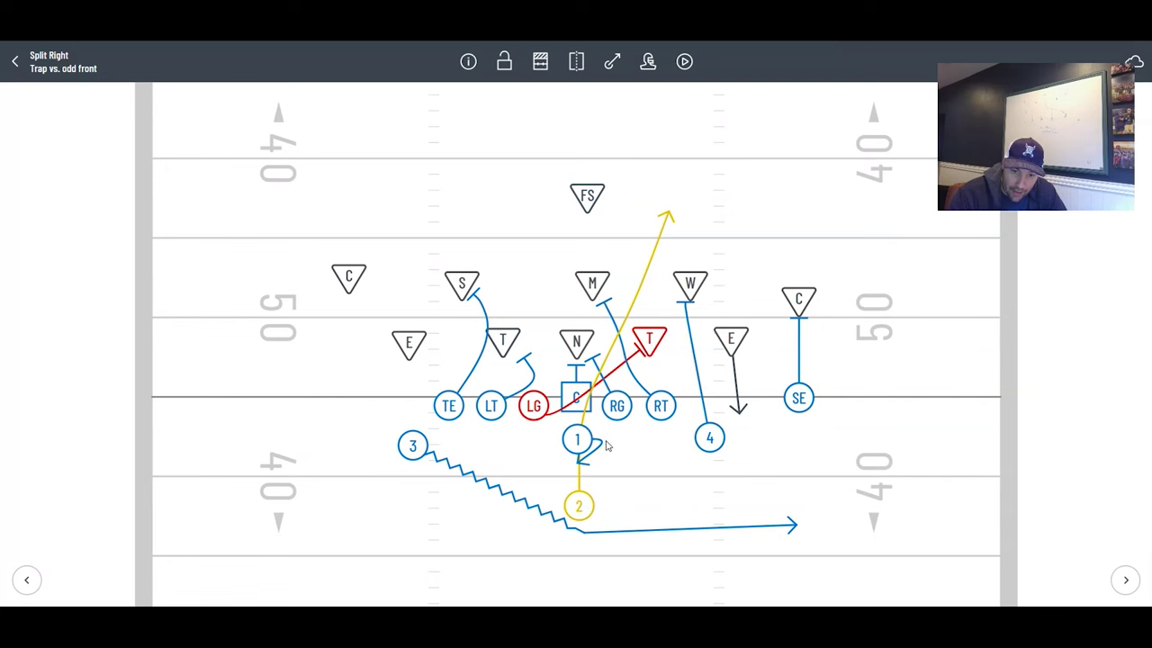
Shift player 1 aside behind the right guard, then return him to his spot behind the center.
left_click_drag(576, 439, 608, 437)
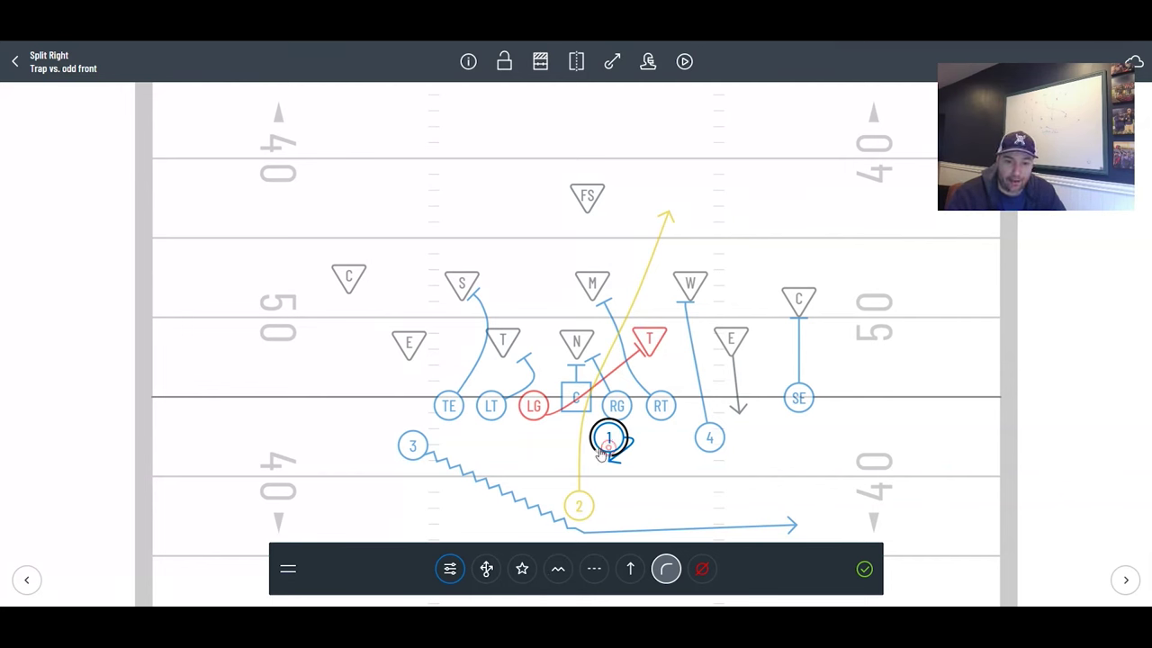
left_click_drag(610, 441, 578, 434)
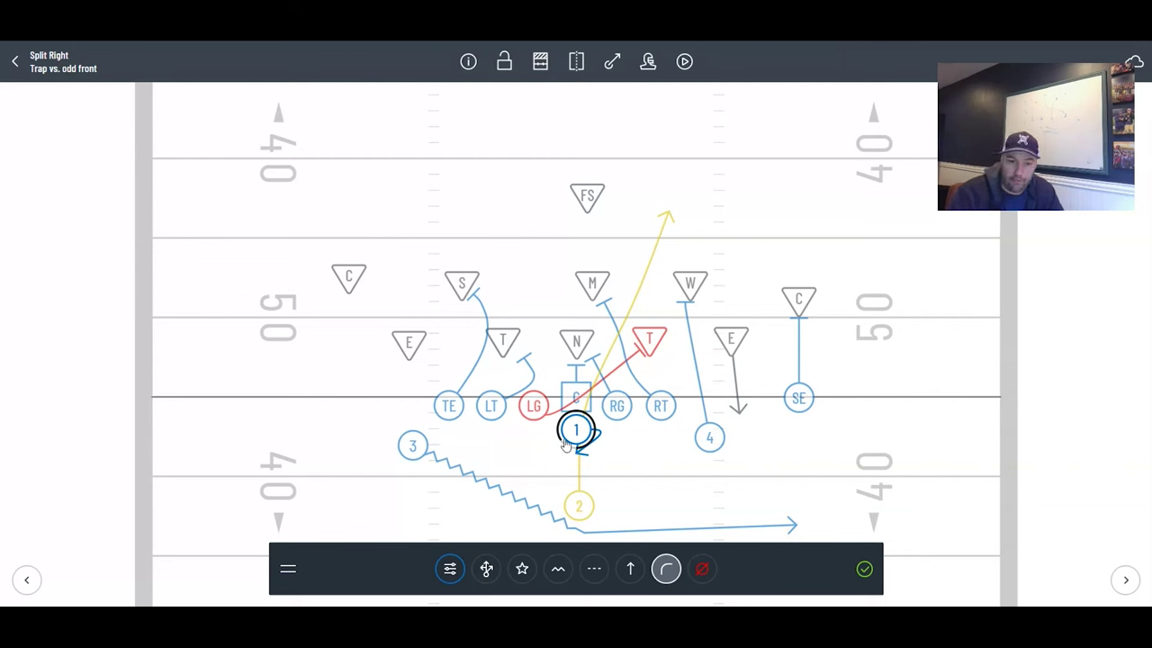
left_click_drag(574, 431, 579, 440)
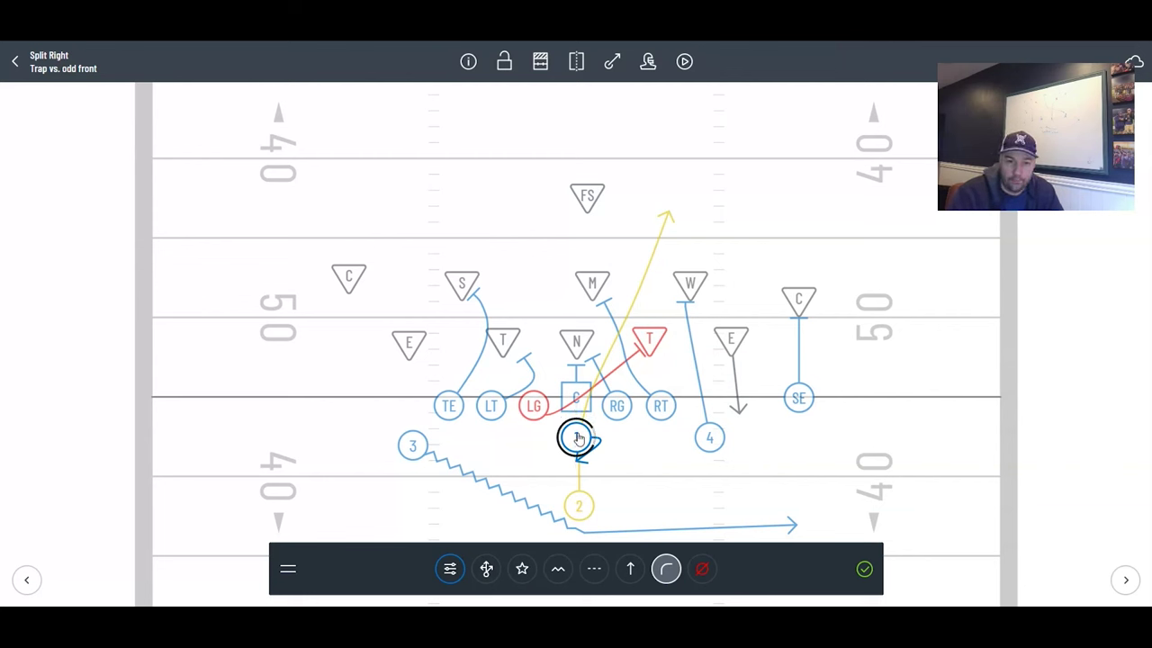
left_click(861, 570)
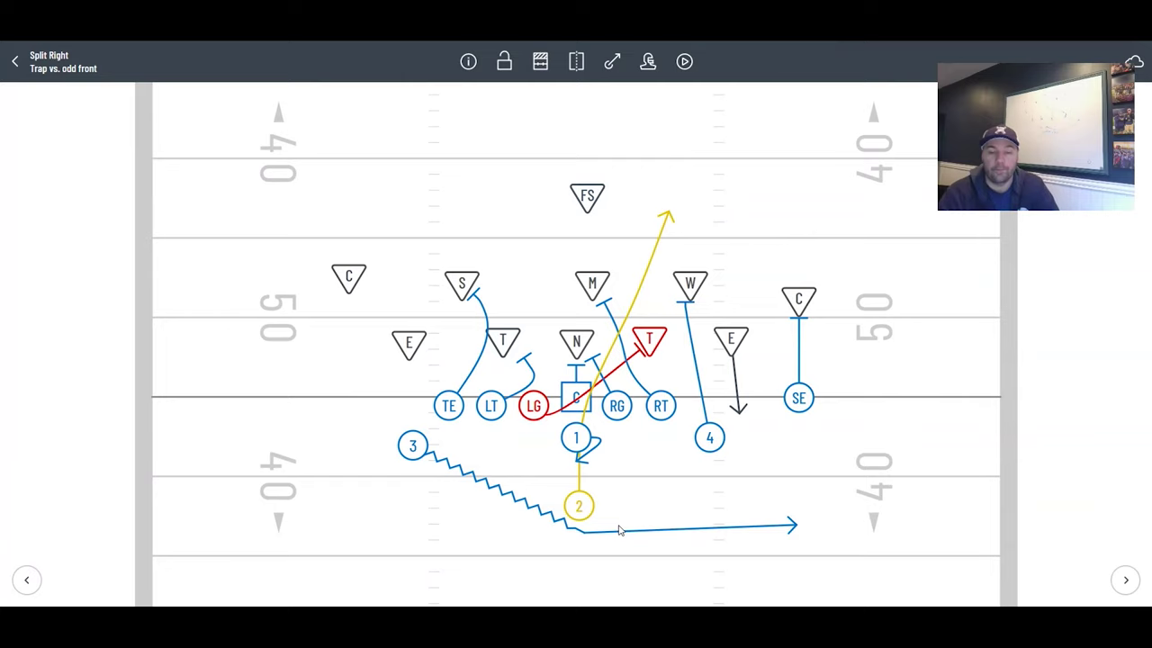
Leave the odd front play and open the Split Right play Trap vs. Even Front.
left_click(12, 63)
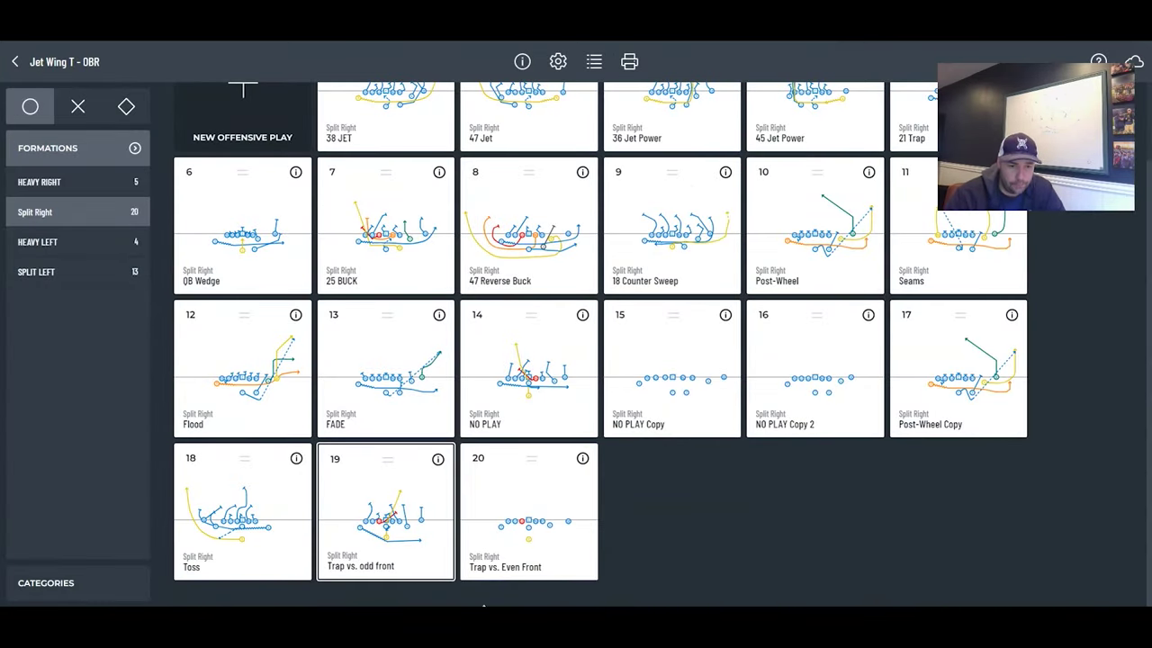
left_click(547, 544)
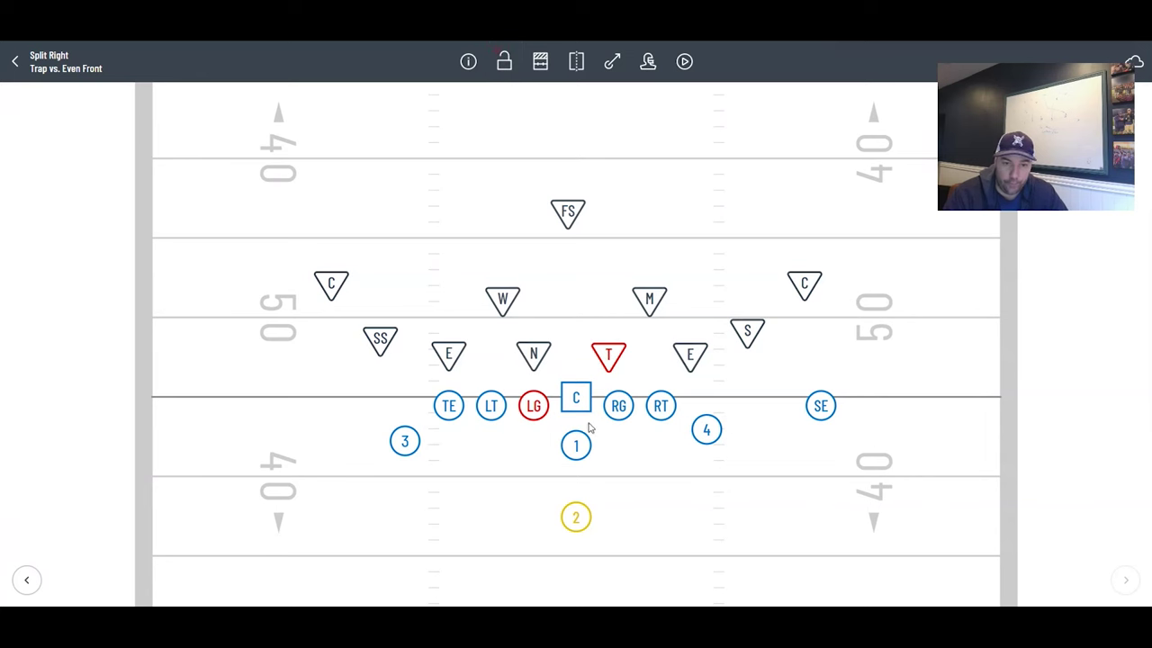
left_click(540, 360)
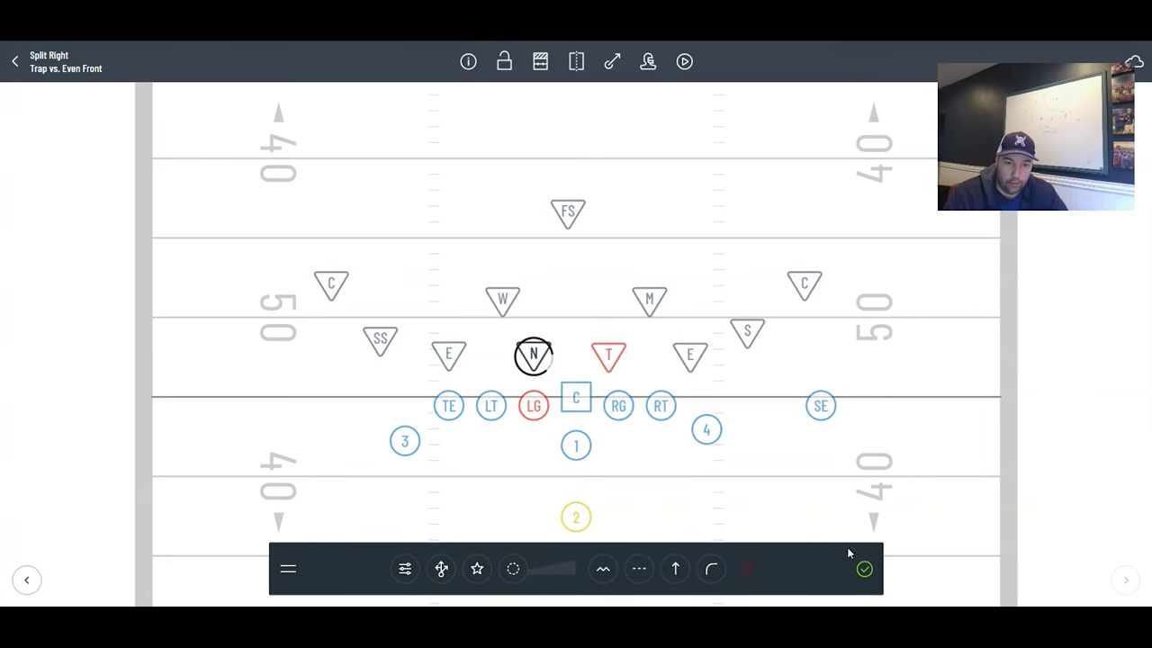
left_click(866, 571)
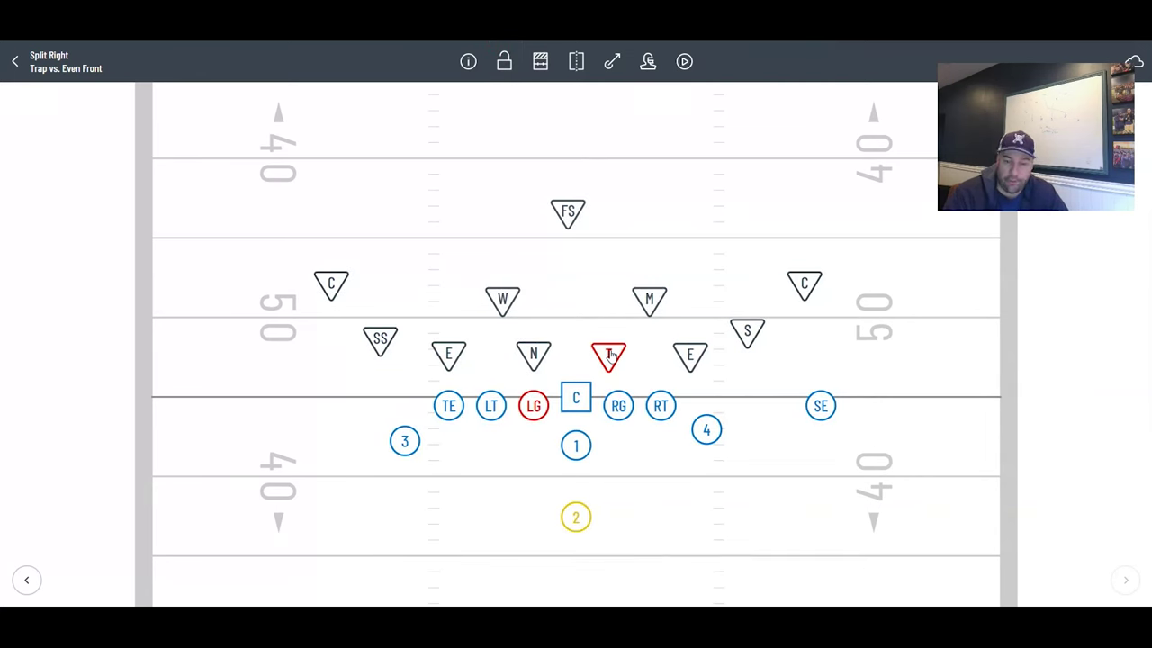
Draw a block from the center to the N defender and a trap block from the left guard to the red T.
left_click(582, 397)
left_click(542, 369)
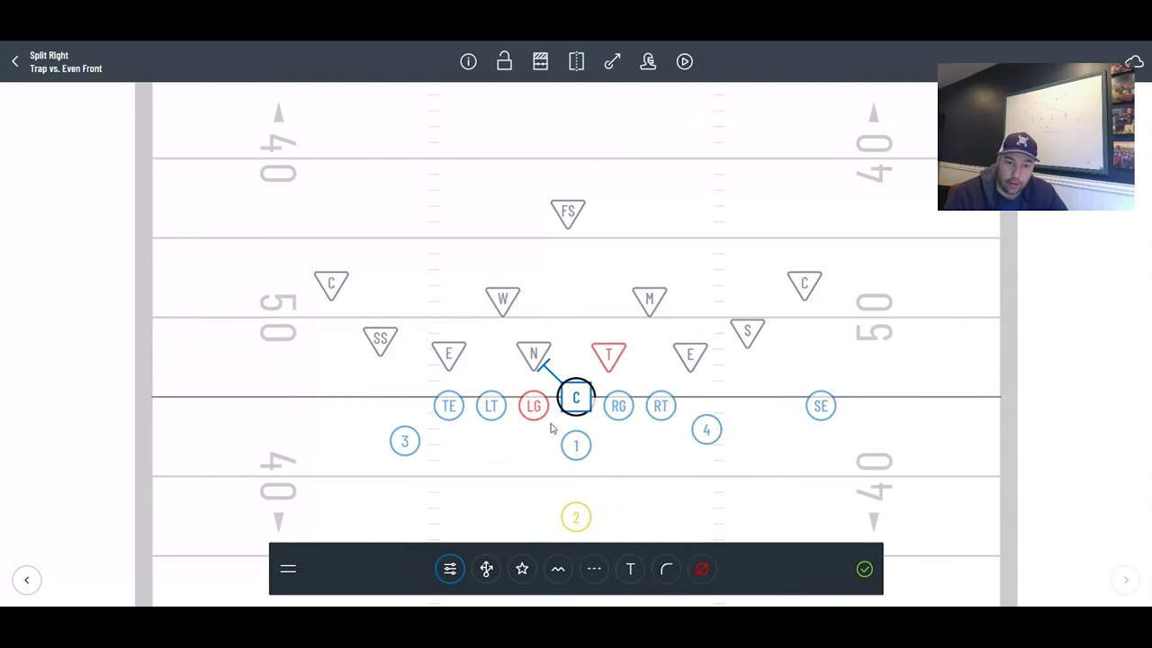
left_click(533, 406)
left_click(601, 369)
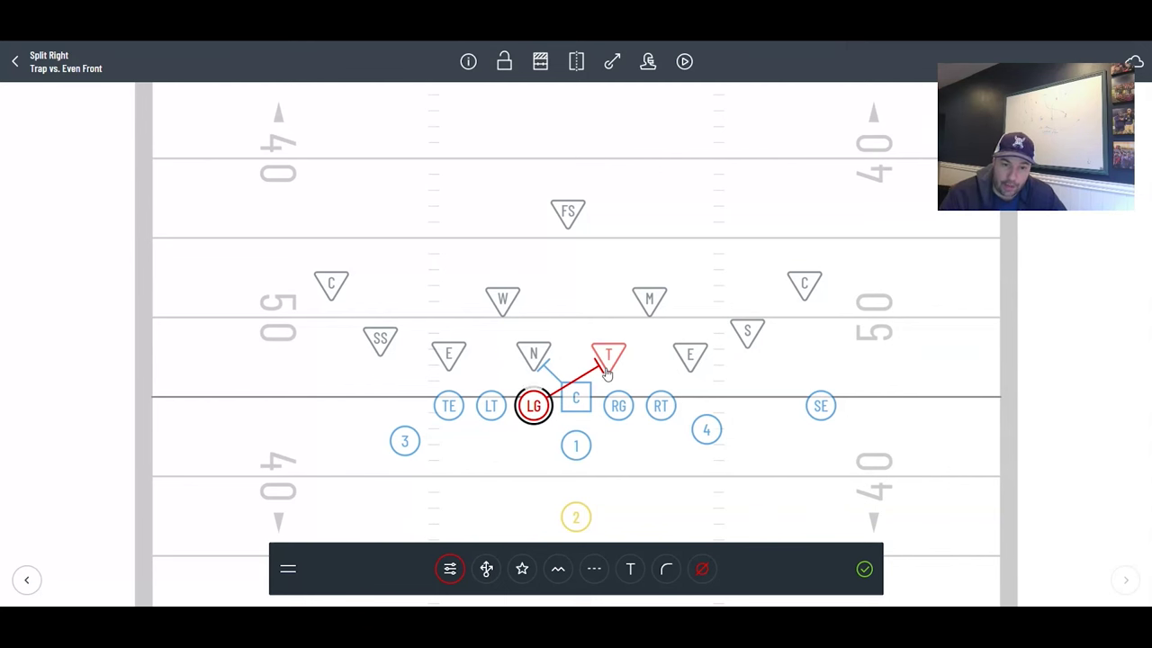
Draw a straight block from the right guard up to the M linebacker.
left_click(619, 406)
left_click(642, 326)
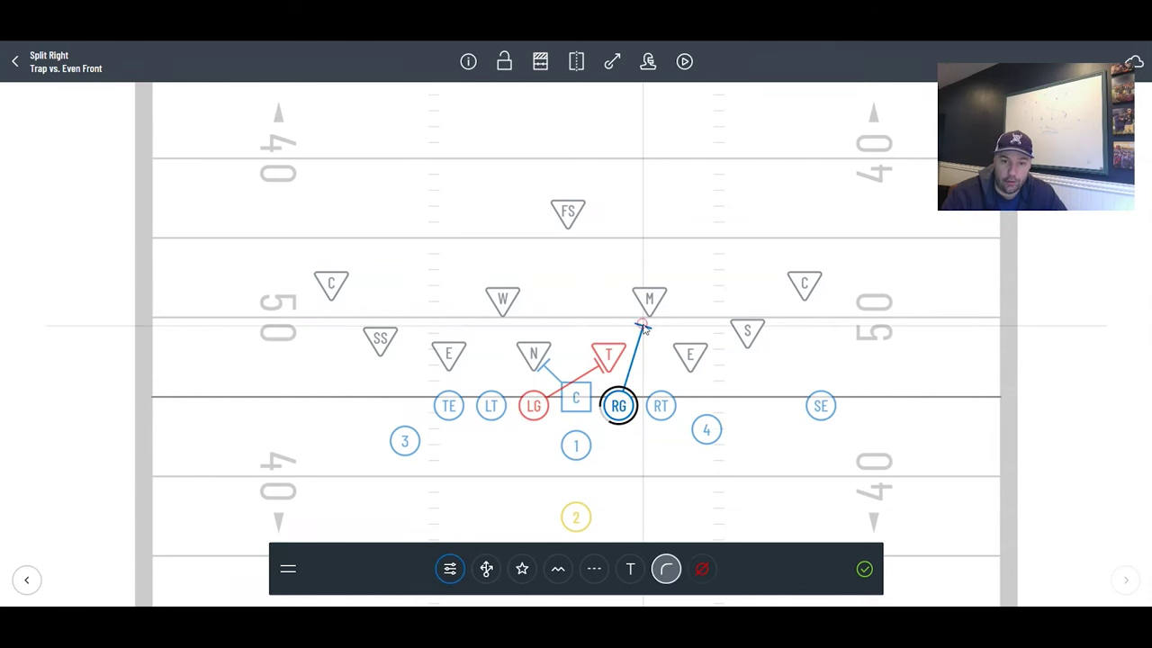
left_click(642, 326)
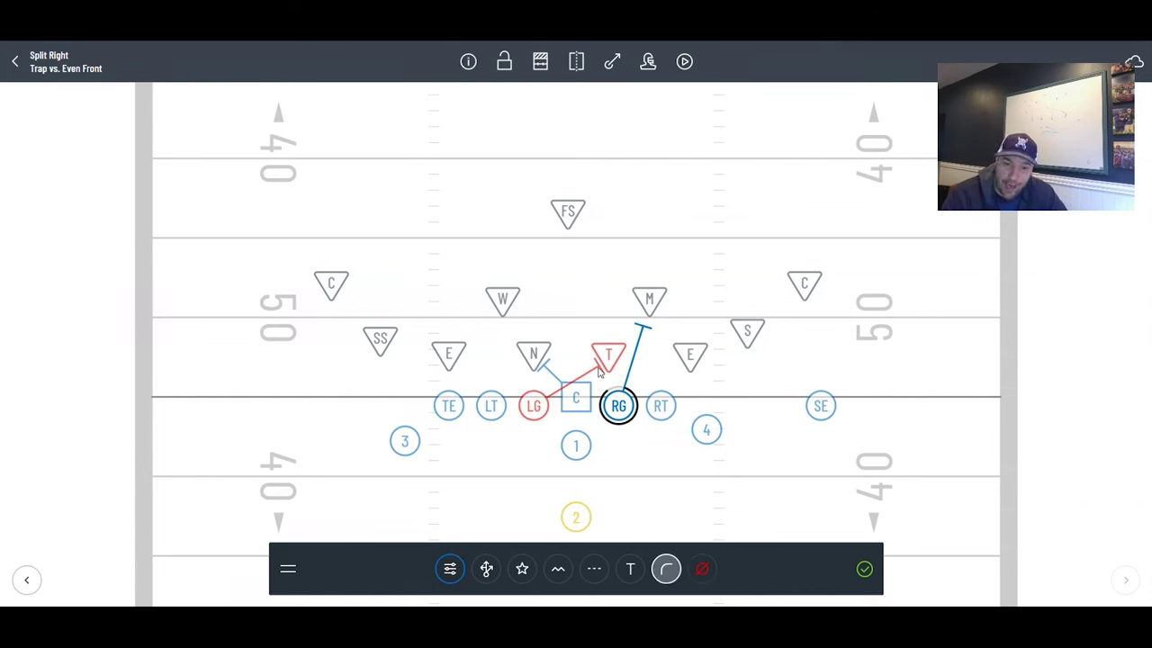
Draw an angled step block from the right tackle to the E defender and a straight block from player 4 to S.
left_click(660, 406)
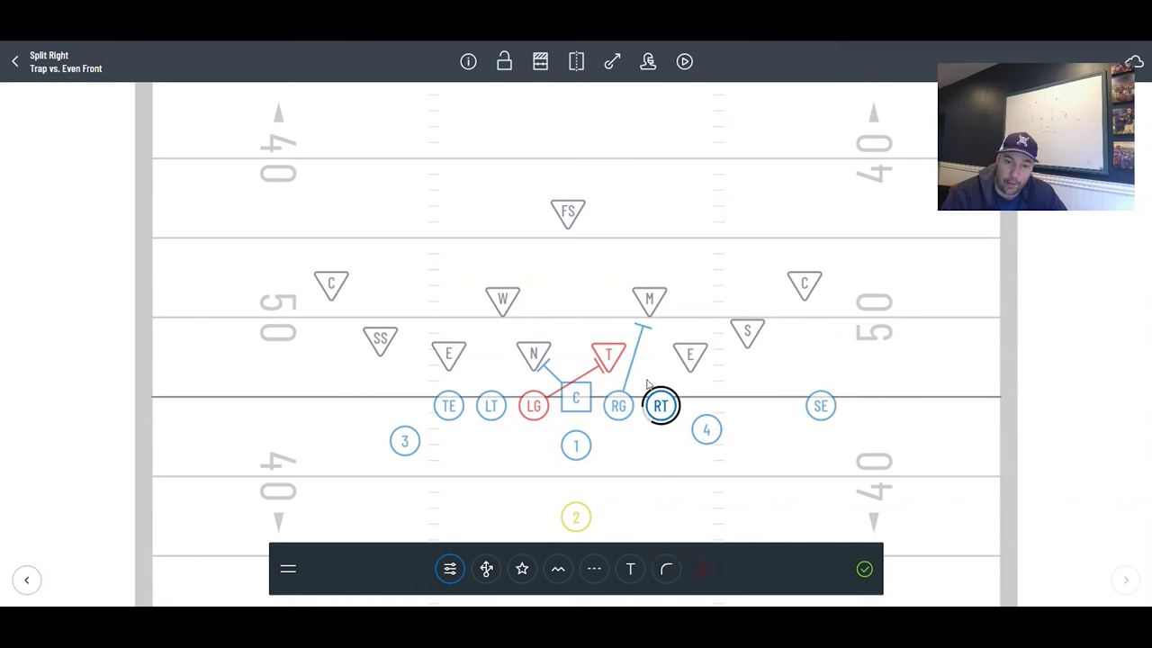
mouse_move(660, 405)
left_mouse_down()
mouse_move(647, 378)
mouse_move(668, 365)
left_mouse_up()
left_click_drag(707, 431, 740, 351)
Draw a straight path from the split end to the cornerback on his side, ending in a block bar.
left_click_drag(821, 405, 805, 313)
left_click(630, 572)
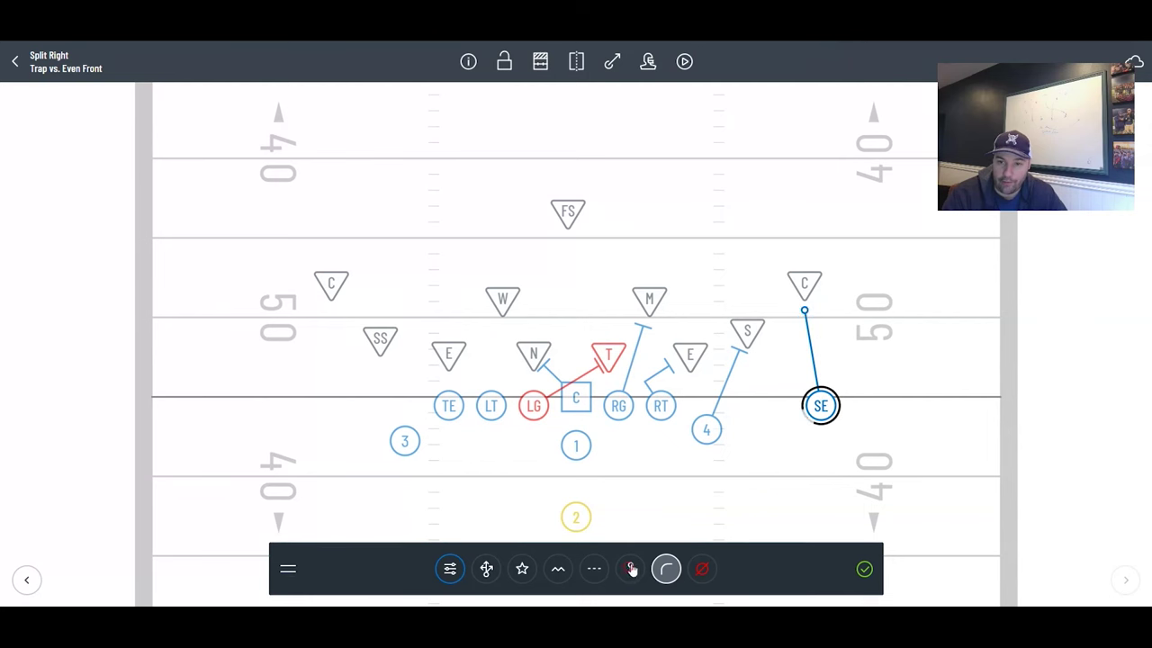
left_click(630, 572)
left_click(864, 570)
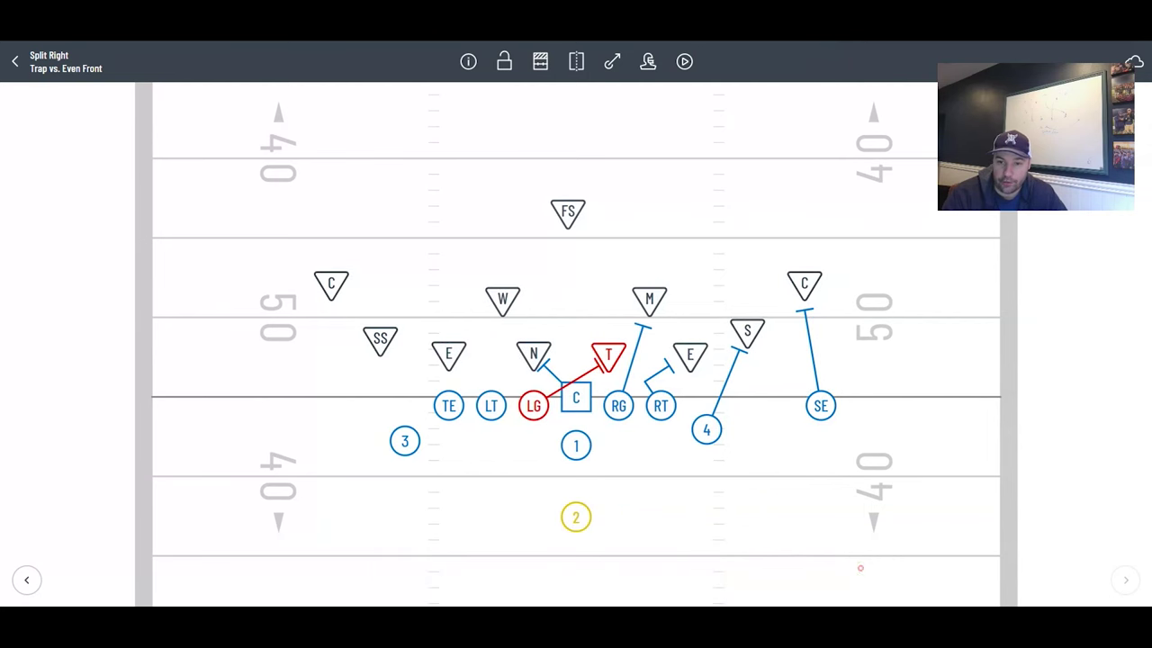
Draw a curved block from the left tackle up to the W linebacker.
left_click(492, 407)
left_click_drag(492, 405, 527, 310)
left_click(666, 568)
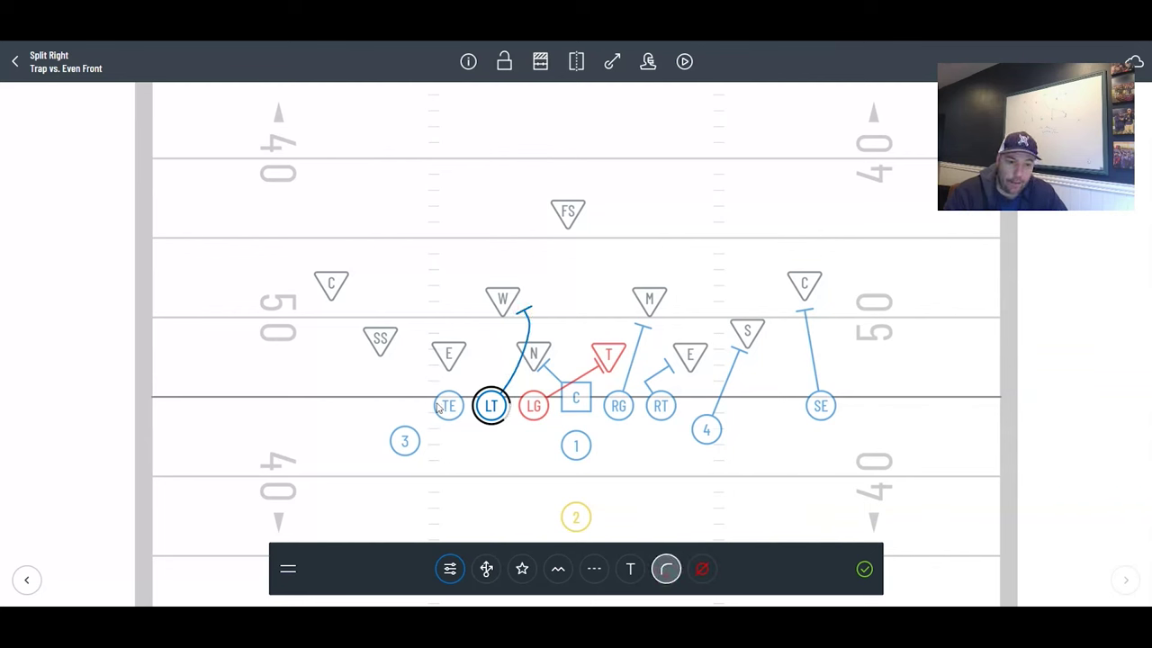
Shift the E defender over the tight end inward to the tackle gap and draw an angled tight end block to him.
left_click(441, 407)
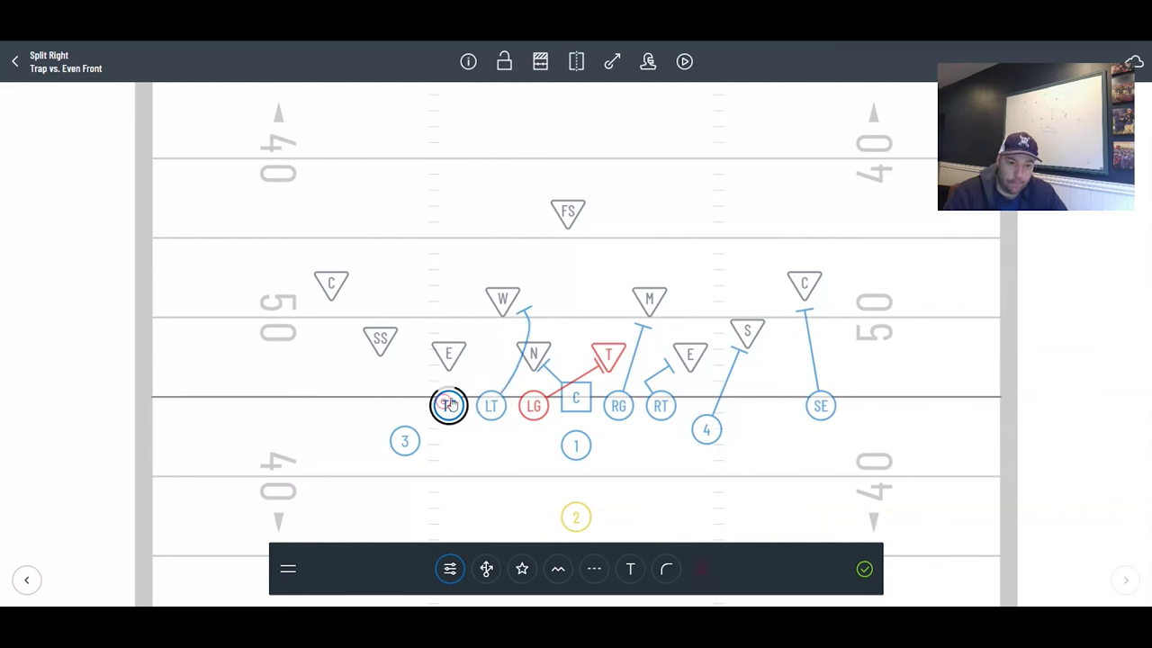
left_click(863, 574)
mouse_move(447, 358)
left_mouse_down()
mouse_move(487, 365)
mouse_move(469, 358)
left_mouse_up()
left_click(448, 406)
mouse_move(455, 400)
left_mouse_down()
mouse_move(481, 382)
mouse_move(469, 366)
left_mouse_up()
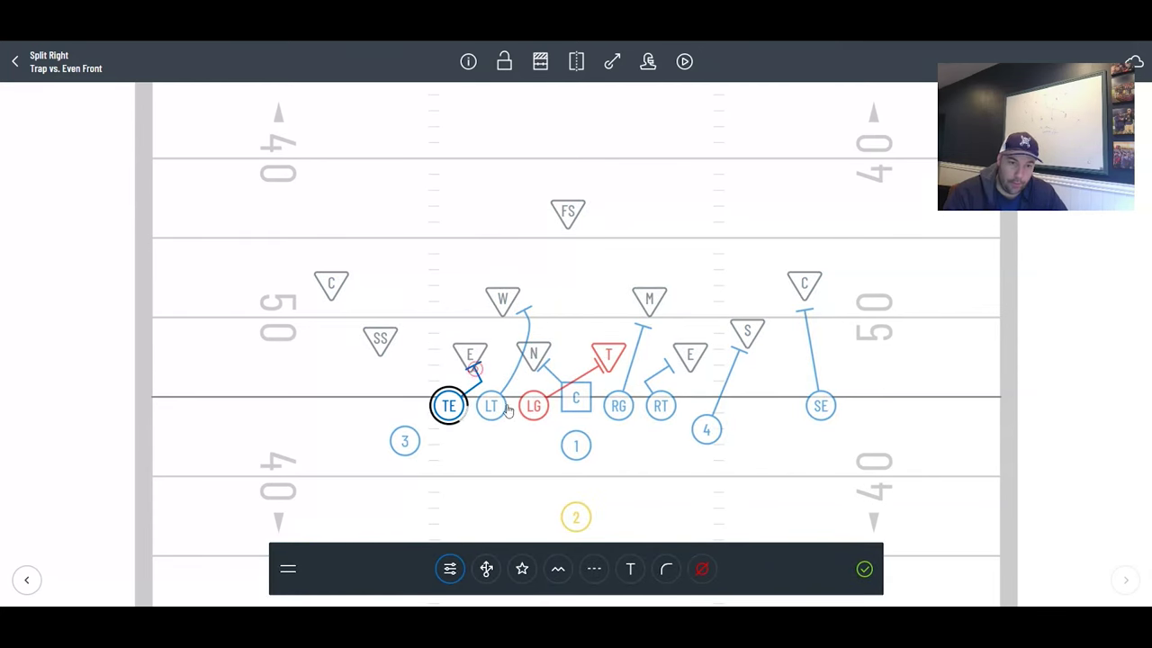
left_click(865, 572)
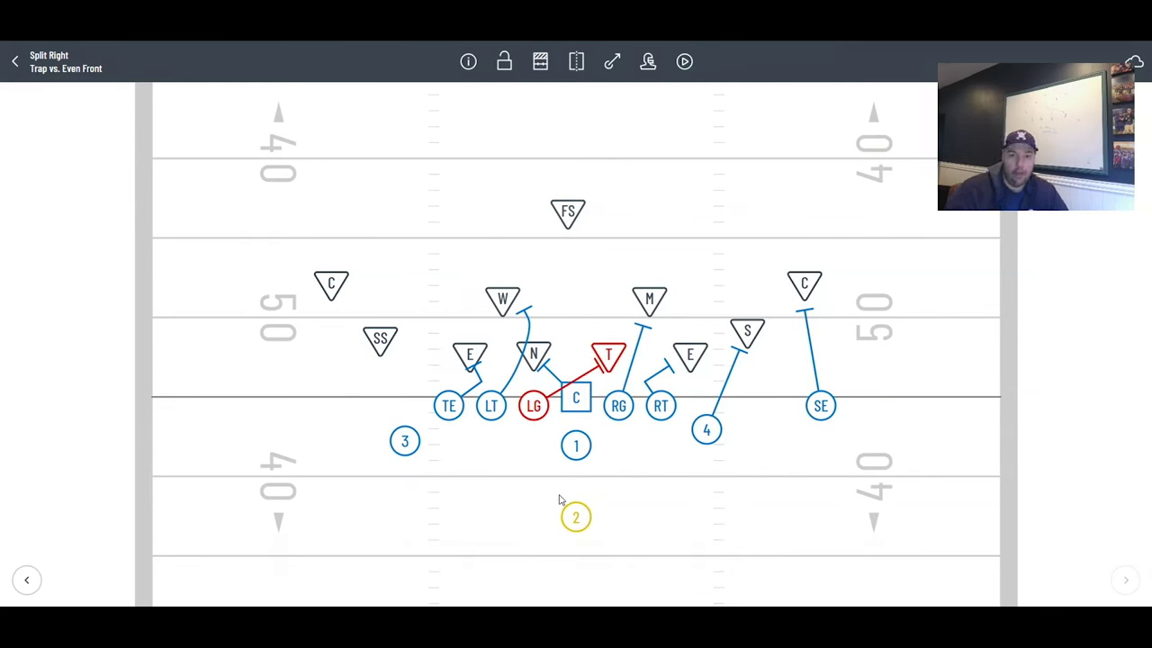
Draw player 2's curved run path past the center, between N and the red T, ending in an arrow upfield inside M.
left_click(576, 516)
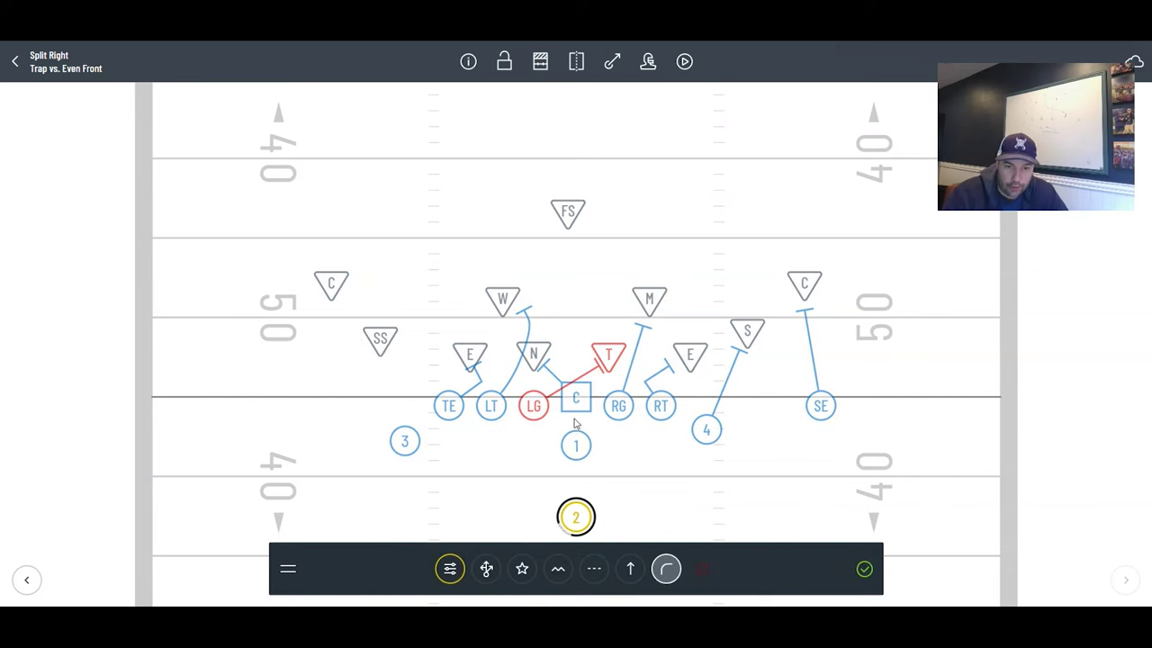
left_click_drag(576, 423, 576, 416)
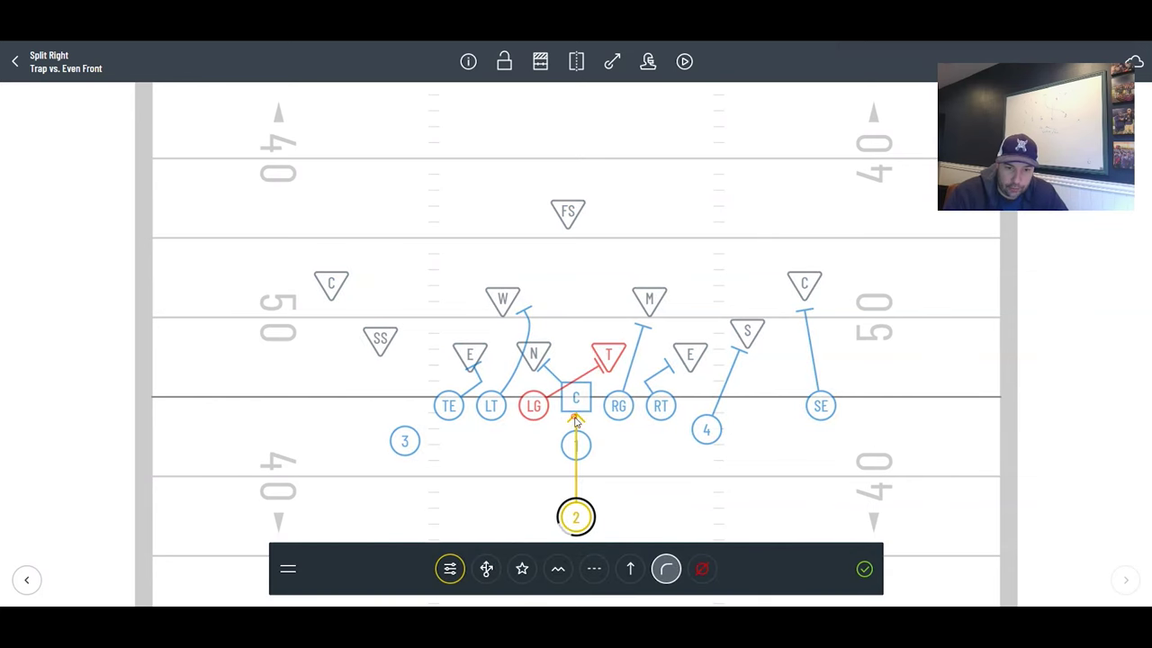
left_click(581, 352)
left_click(616, 272)
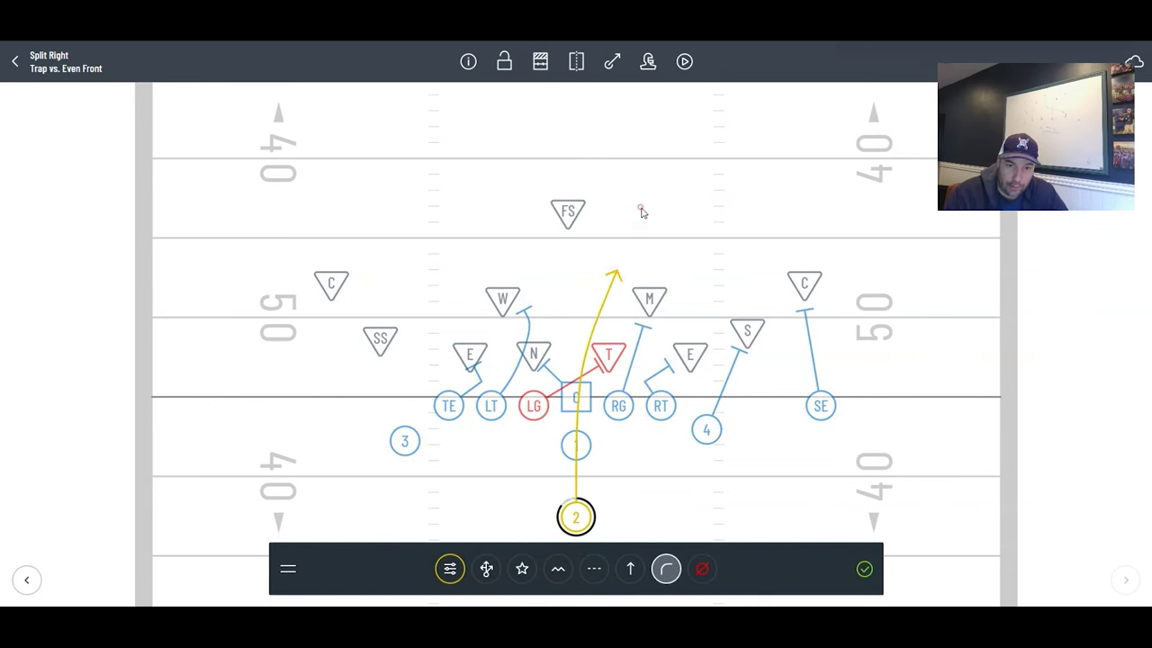
left_click(641, 212)
left_click(863, 568)
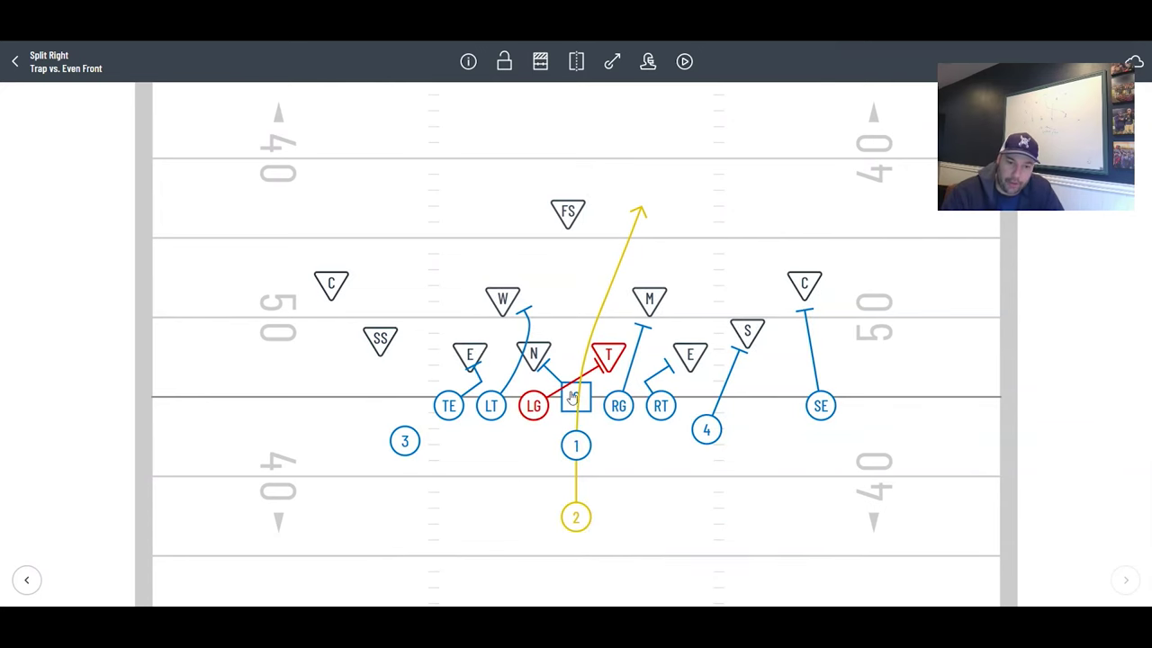
Draw player 1's short curved pivot path looping back toward player 2 as a solid line with an arrow.
left_click(576, 446)
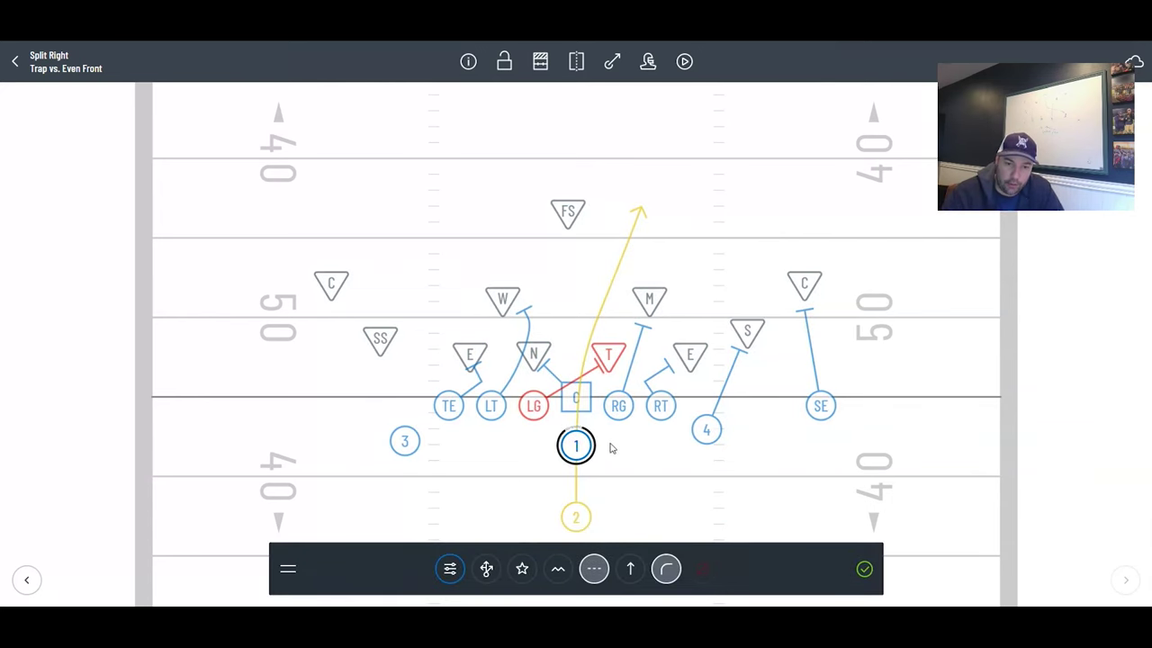
left_click_drag(600, 447, 581, 468)
left_click(594, 569)
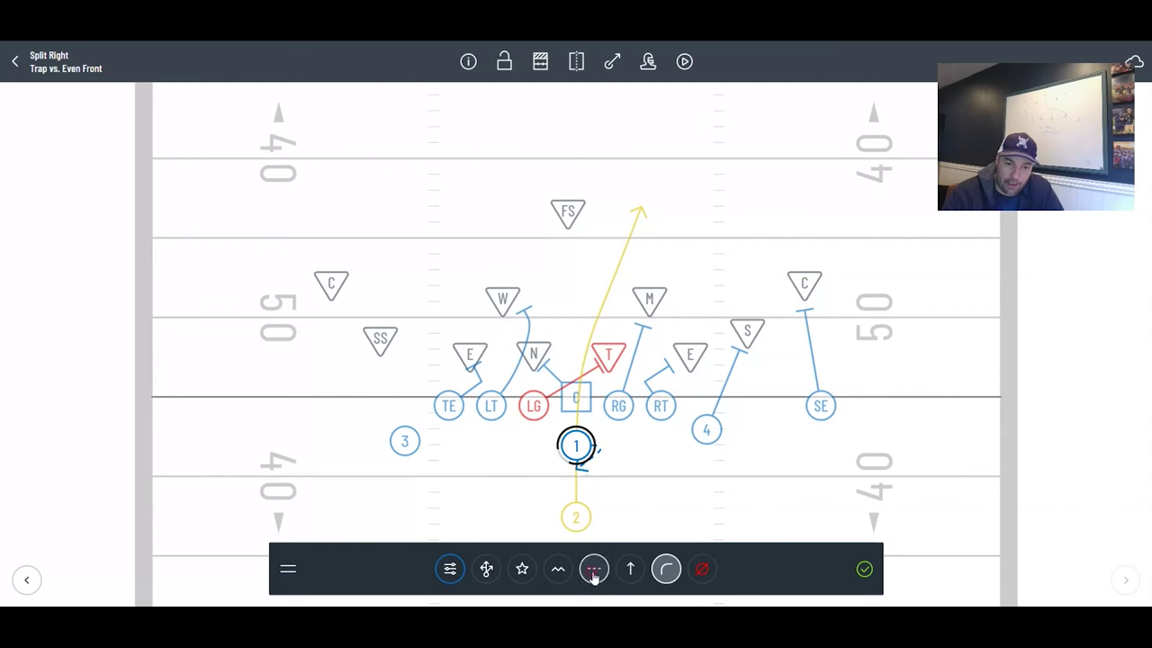
left_click(867, 572)
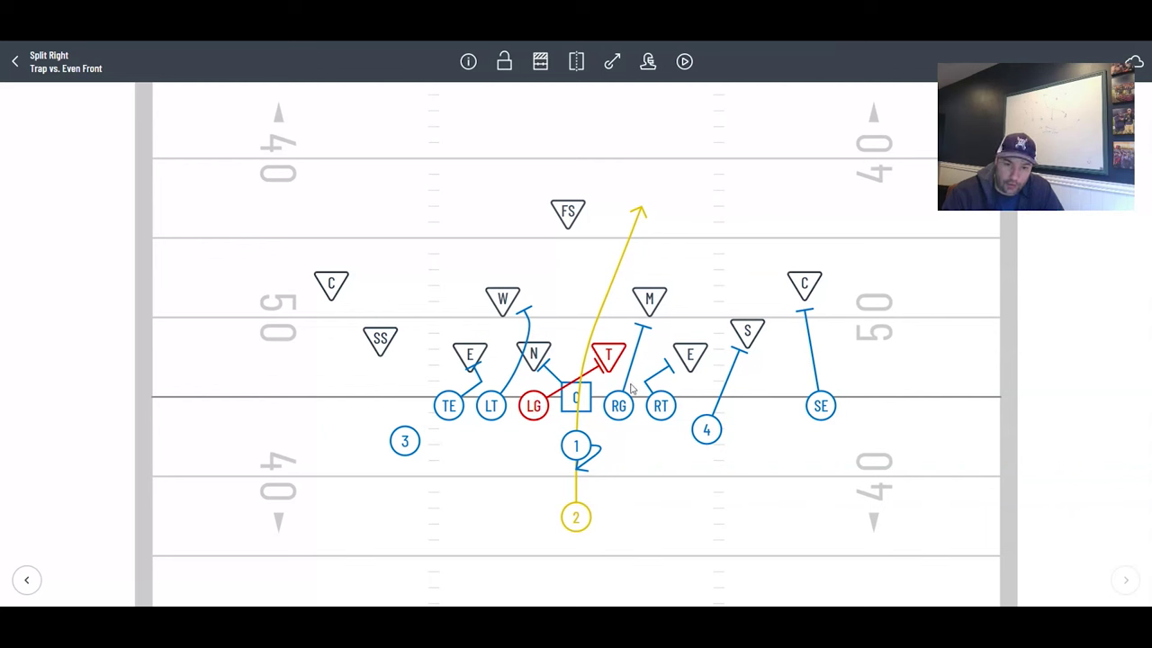
Draw player 3's zigzag motion to just behind player 2, continuing as a solid arrow toward the split end's side.
left_click(398, 448)
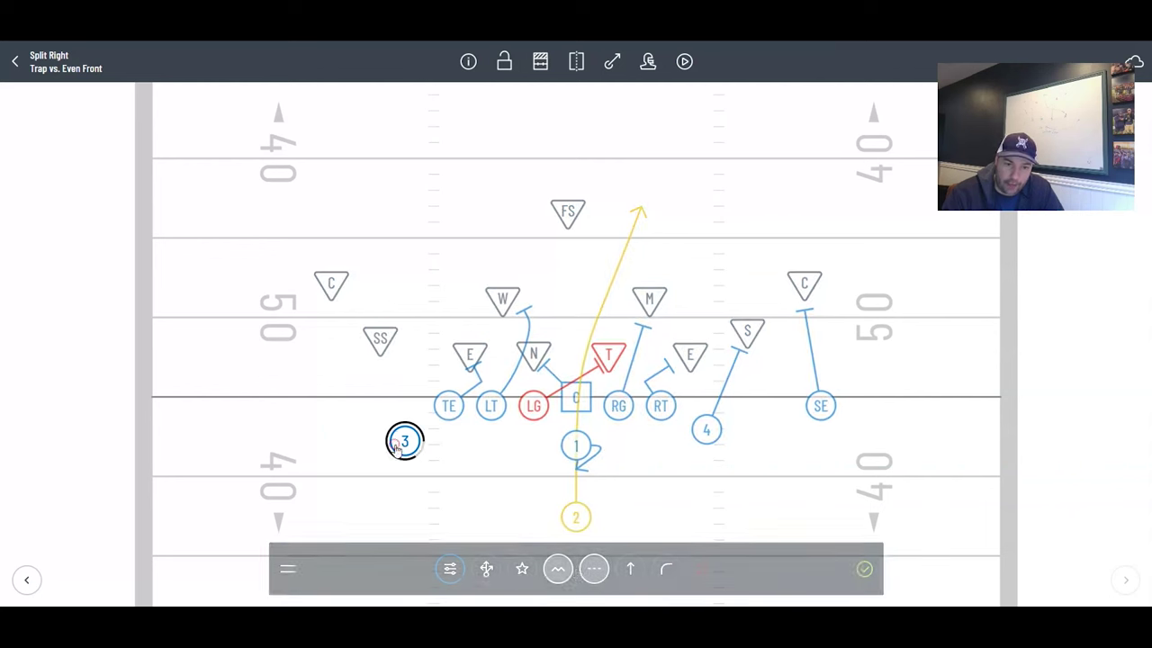
left_click(574, 534)
left_click(755, 529)
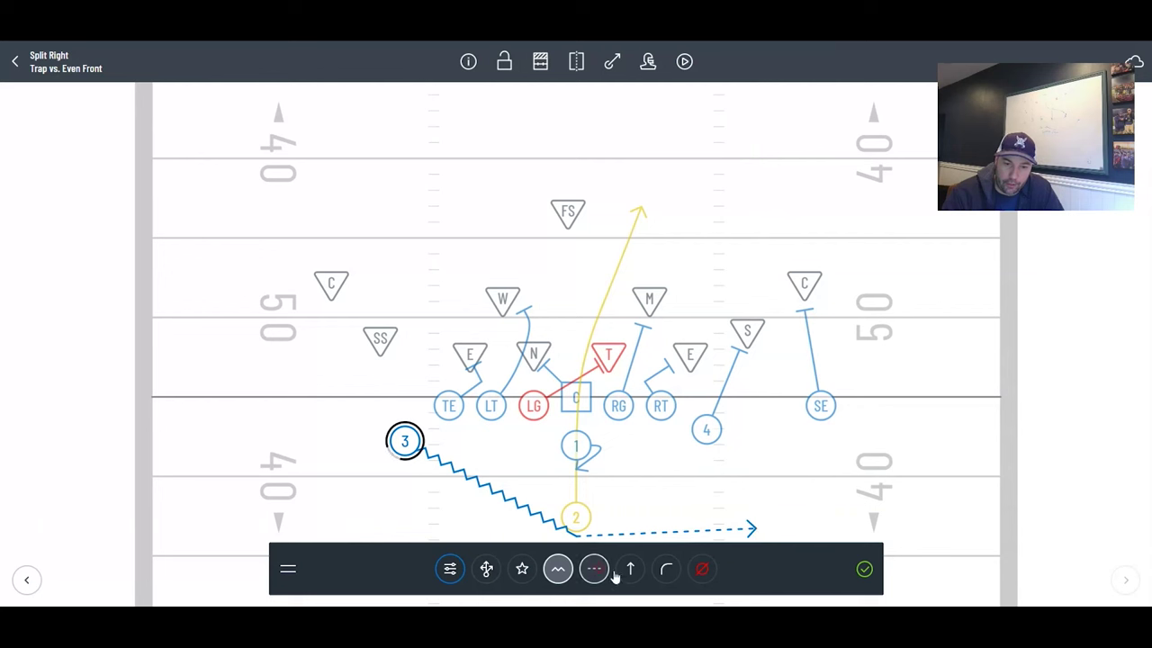
left_click(864, 568)
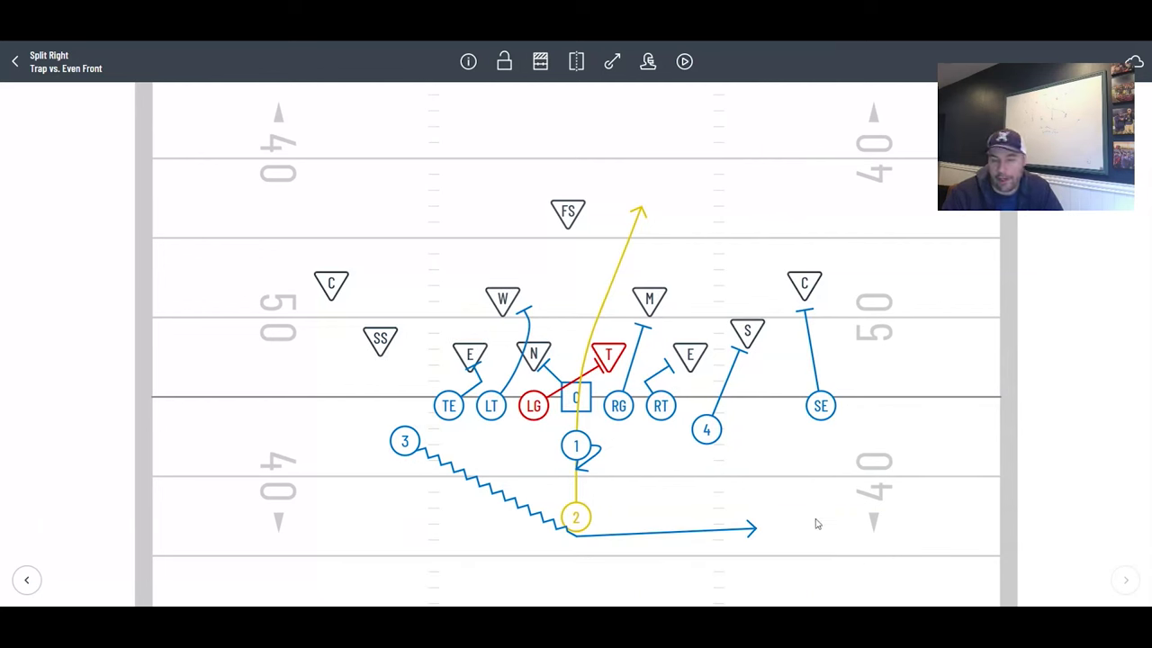
Replace the right guard's straight block with a curved one that reaches the M linebacker from the inside.
left_click(621, 405)
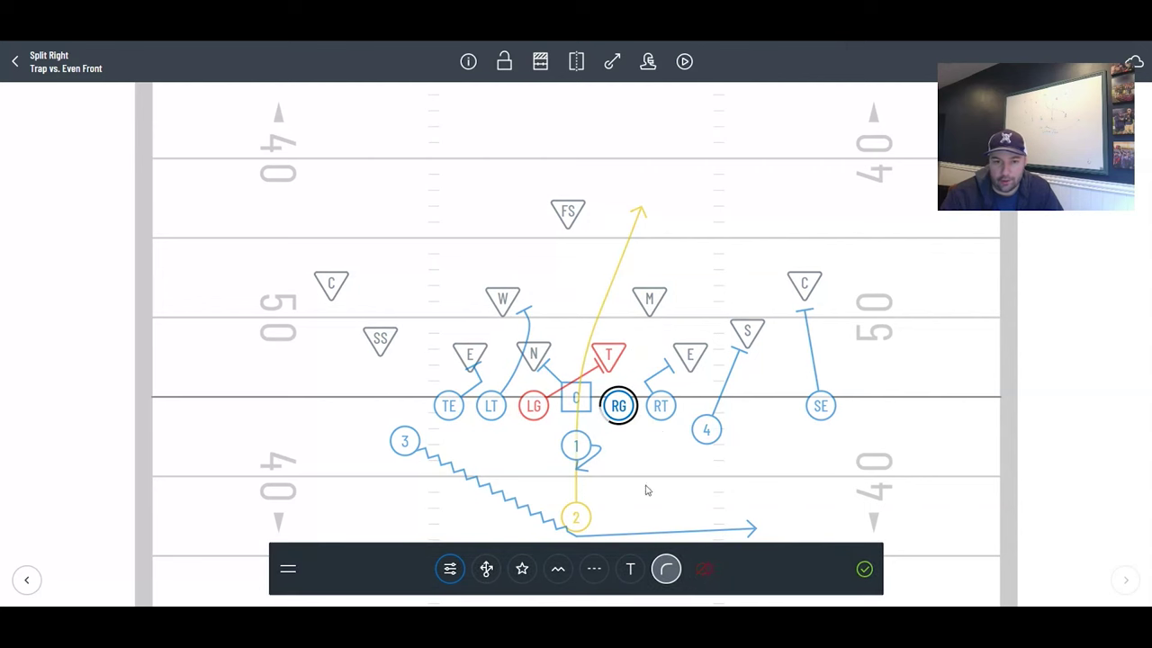
mouse_move(618, 404)
left_mouse_down()
mouse_move(620, 361)
mouse_move(632, 373)
mouse_move(630, 296)
mouse_move(635, 308)
left_mouse_up()
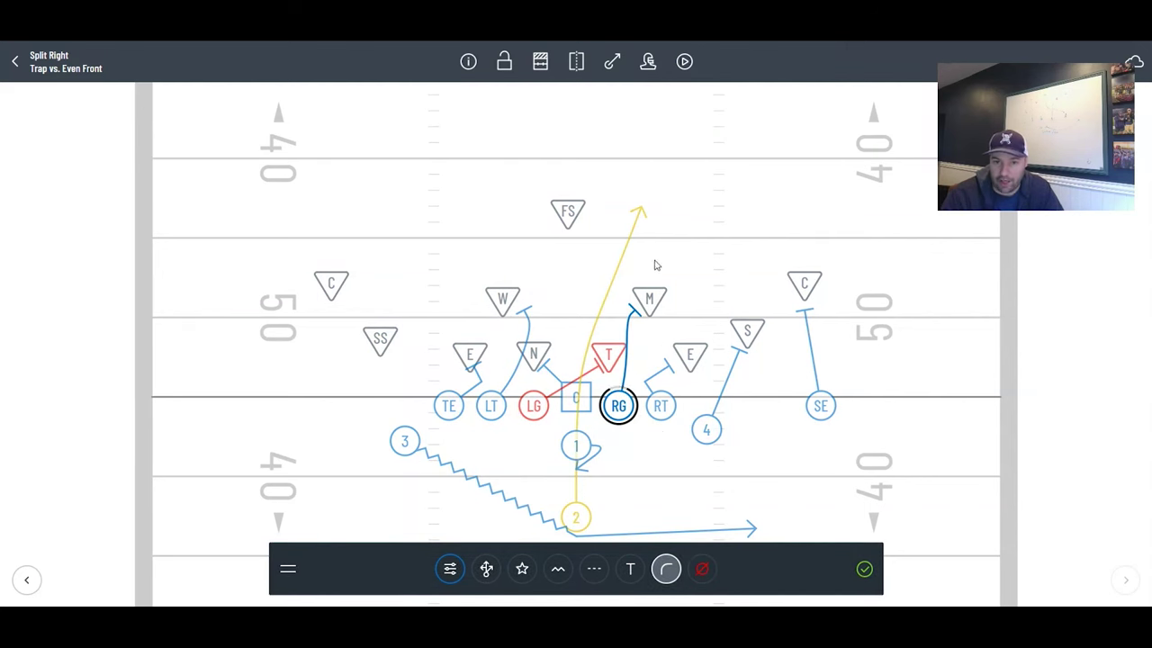
left_click(866, 569)
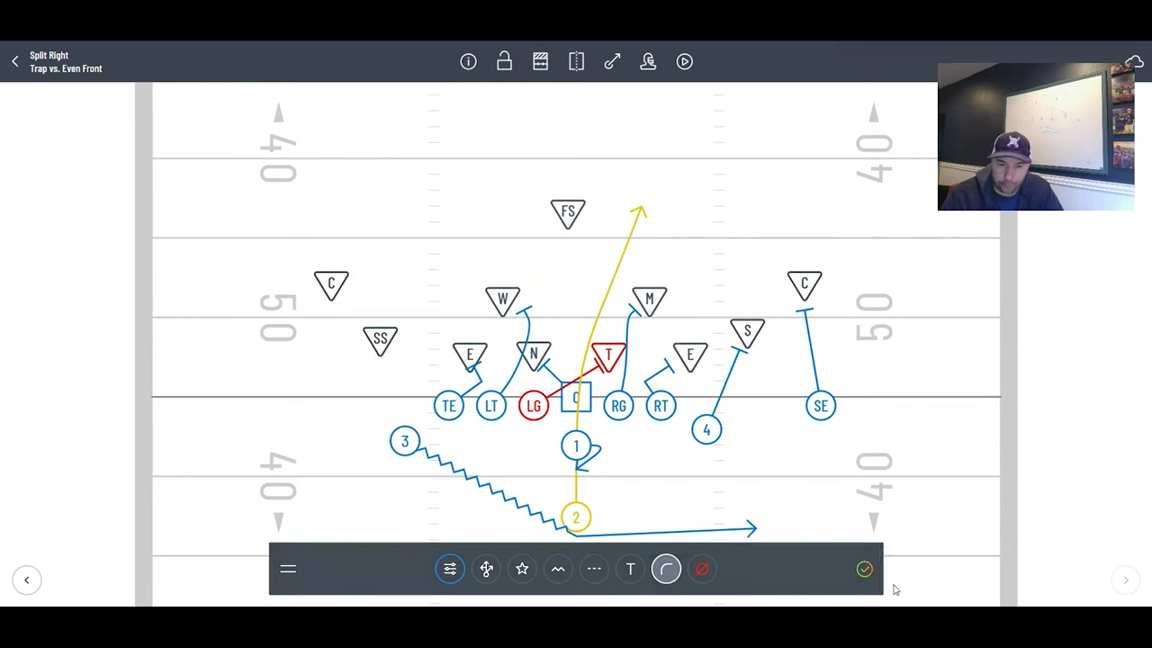